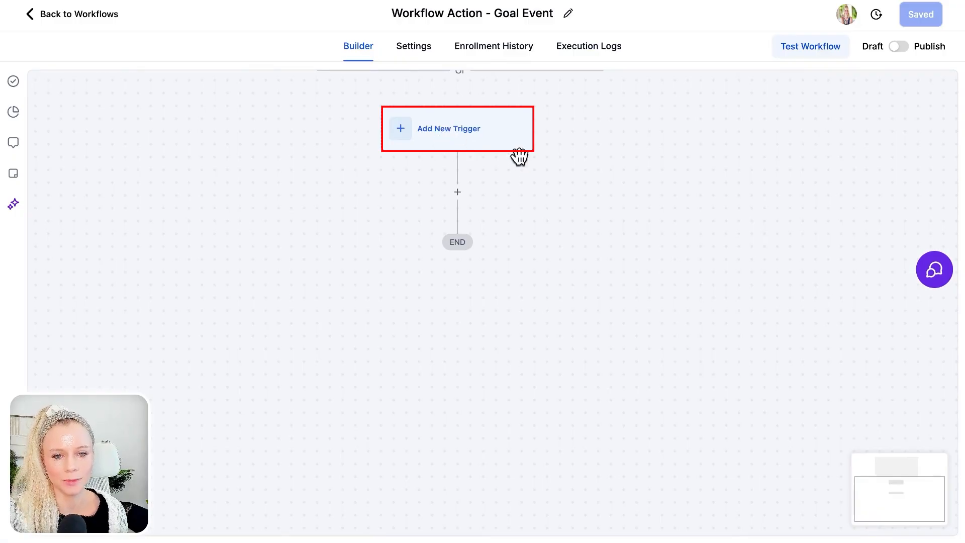
Step: Scroll down the empty Workflow Action - Goal Event workflow in the builder
scroll(517, 146, down, 1)
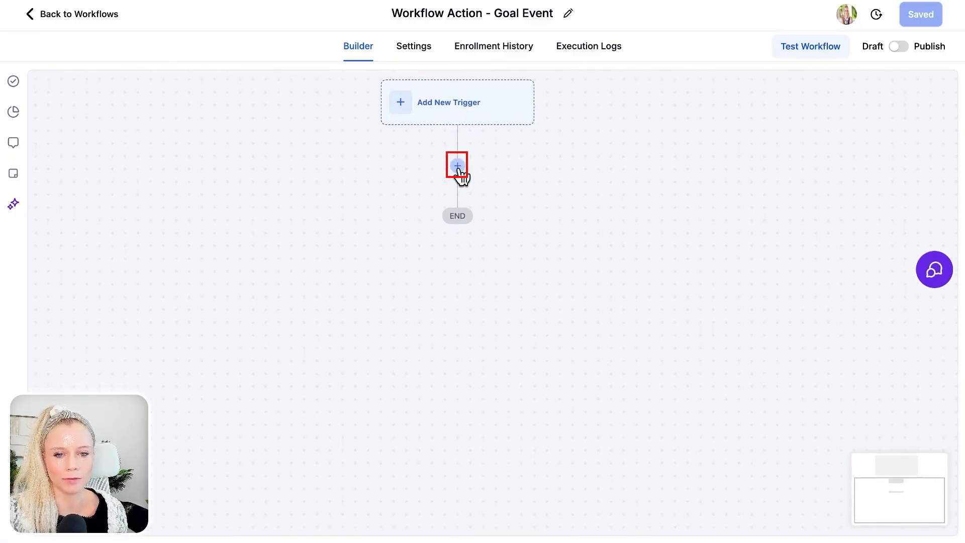
Step: Add a Send Email step using the sending email custom value as the From Email
click(457, 167)
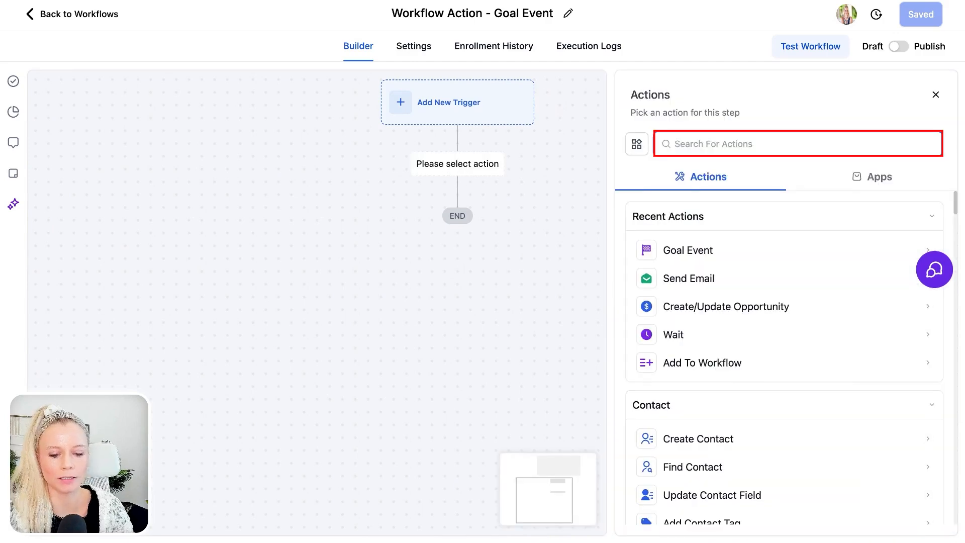
text(email)
click(753, 258)
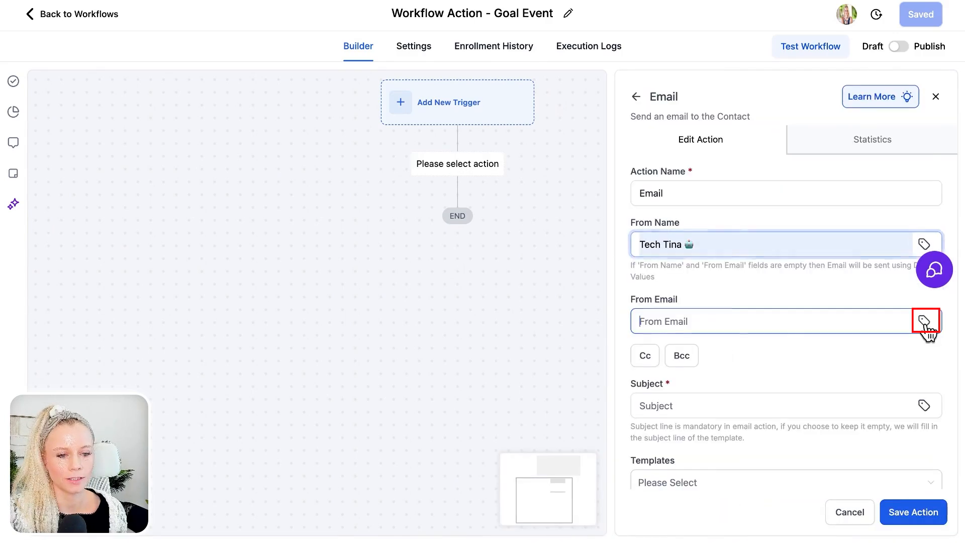
click(924, 321)
click(839, 289)
click(844, 287)
scroll(854, 402, down, 5)
click(912, 512)
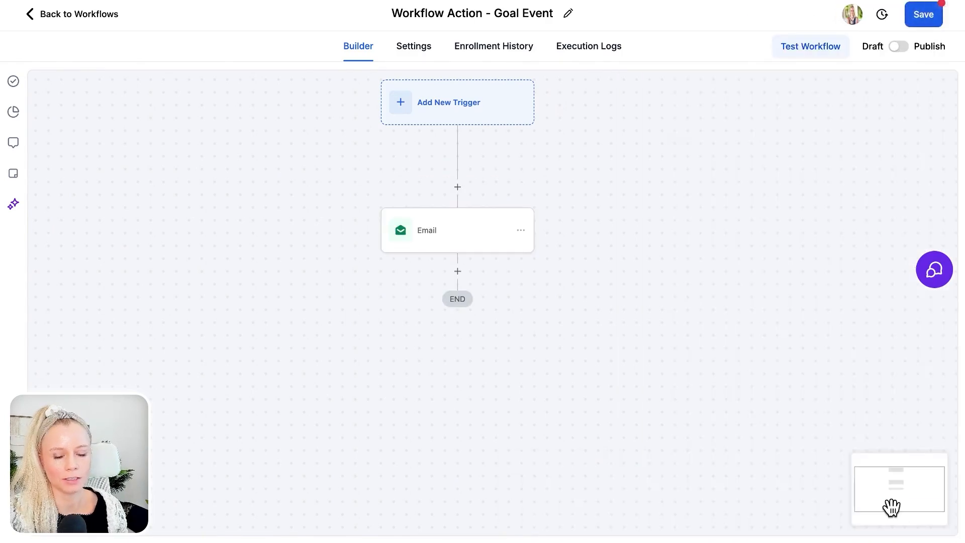
Step: Add a Goal Event action below the Email step
click(458, 273)
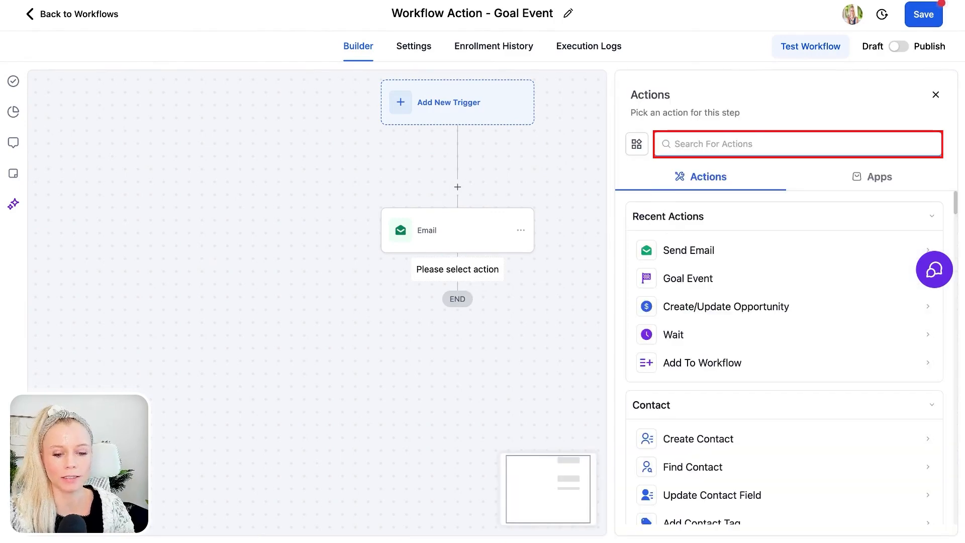
text(goal)
click(654, 266)
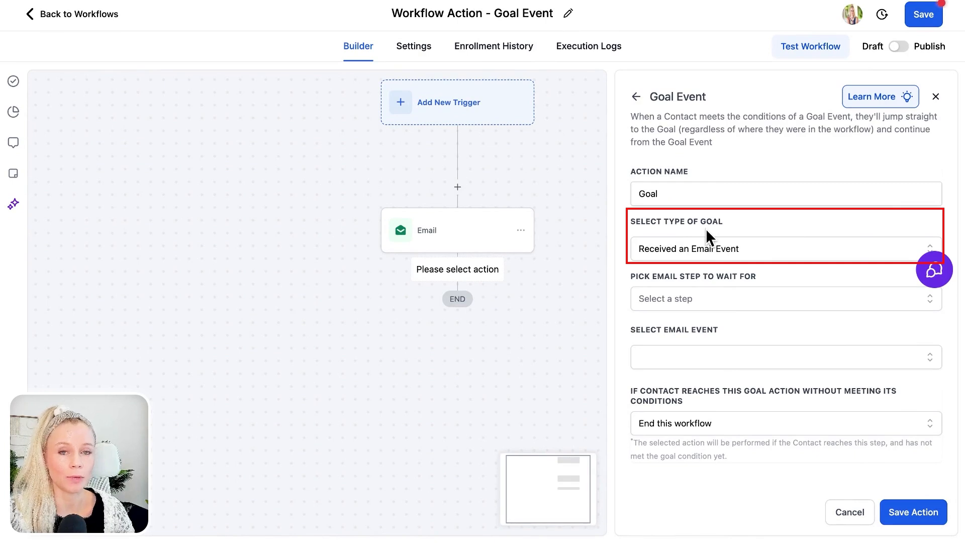
Step: Make the goal a Clicked trigger link goal for Abandoned CheckOut Follow Up BFB2025
click(771, 255)
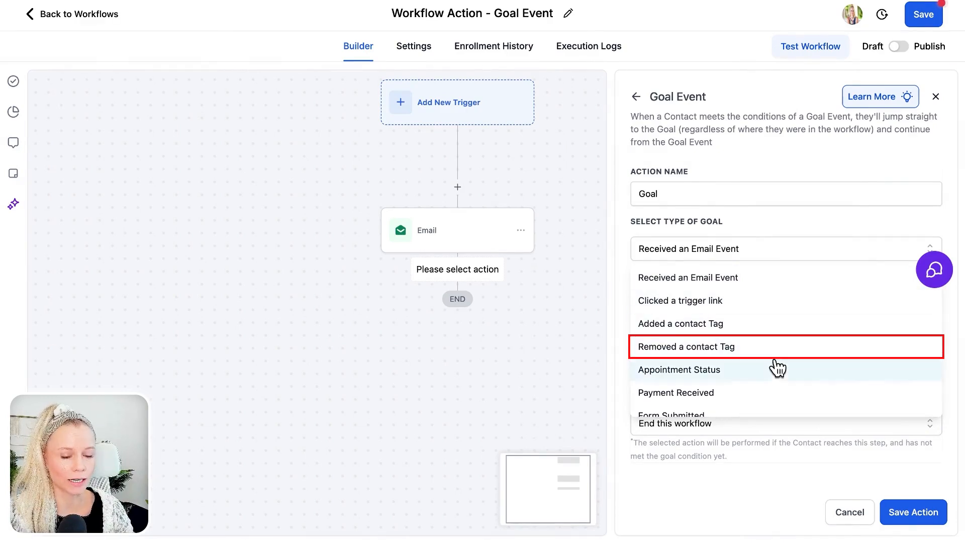
scroll(776, 377, down, 1)
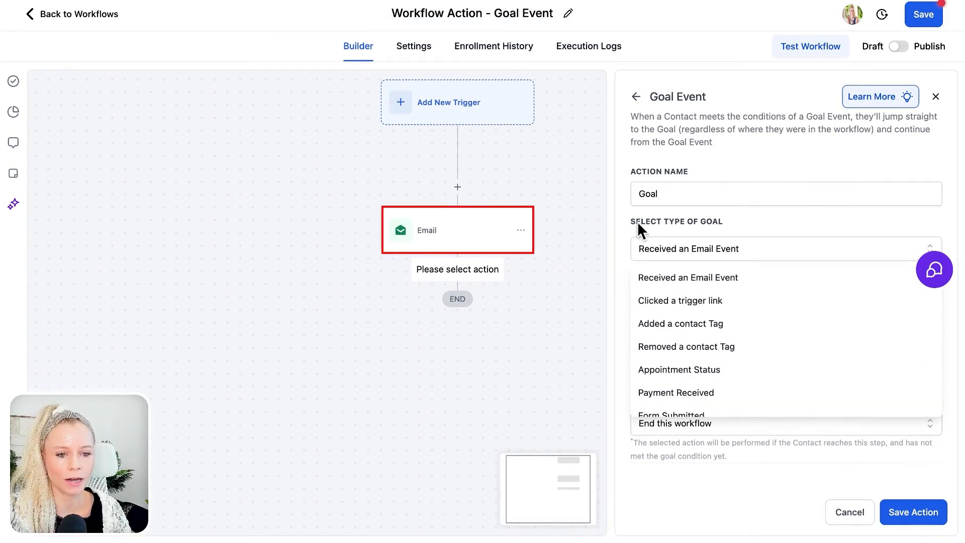
click(735, 301)
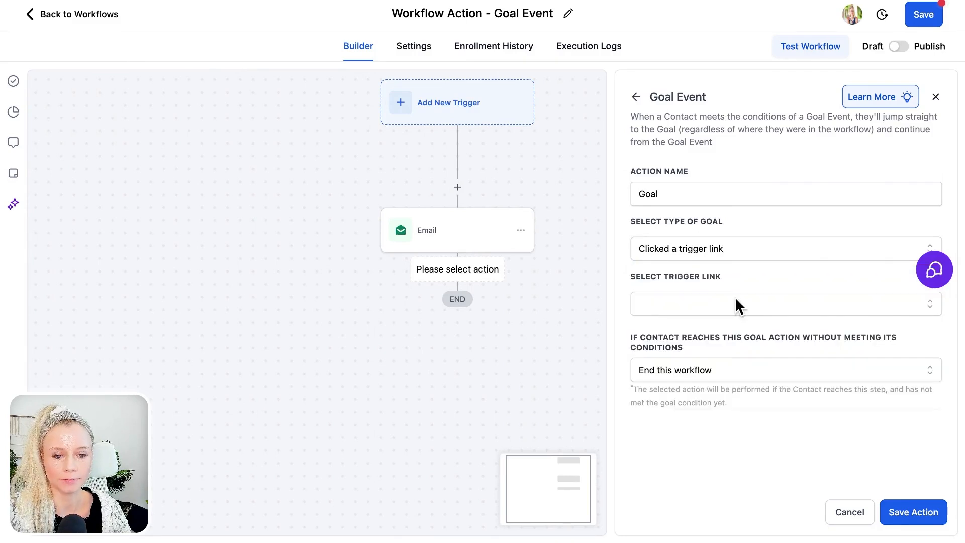
click(710, 302)
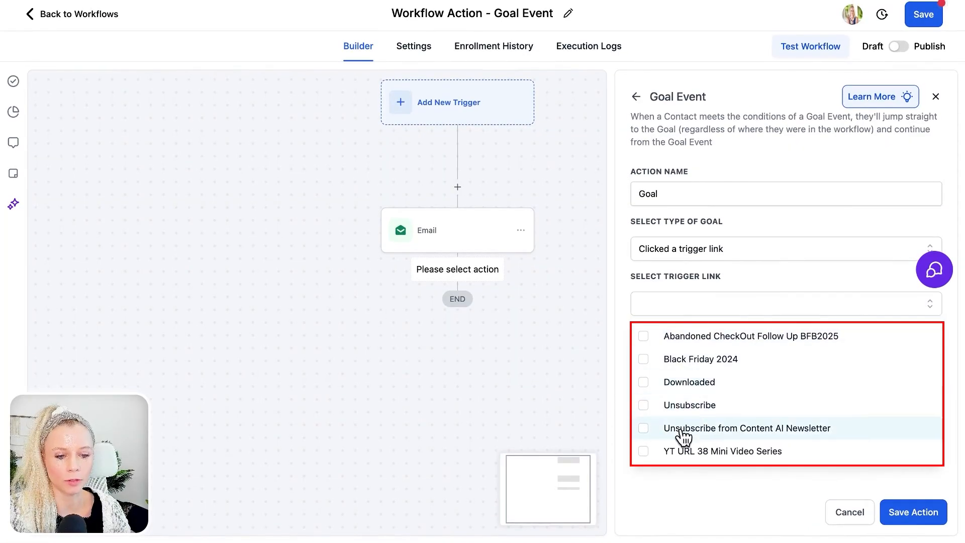
click(656, 333)
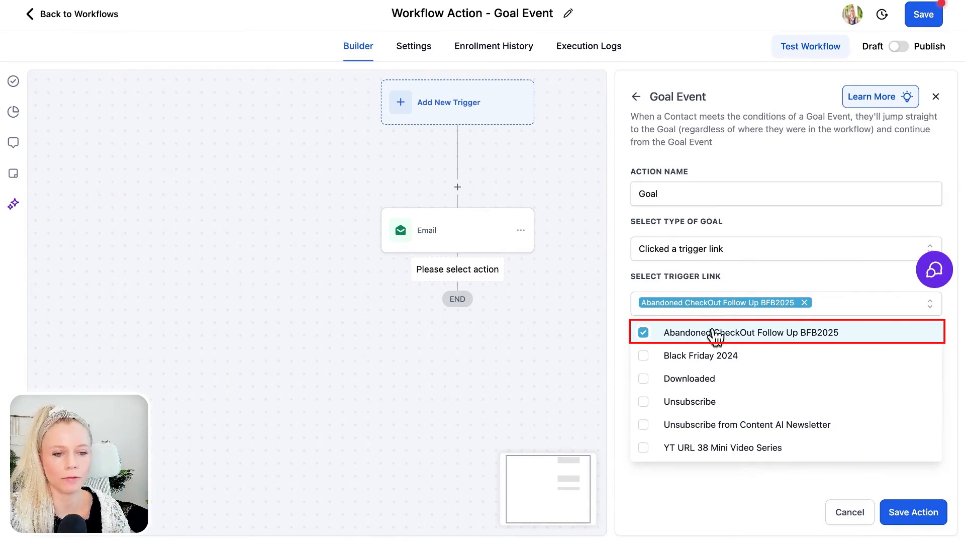
click(742, 282)
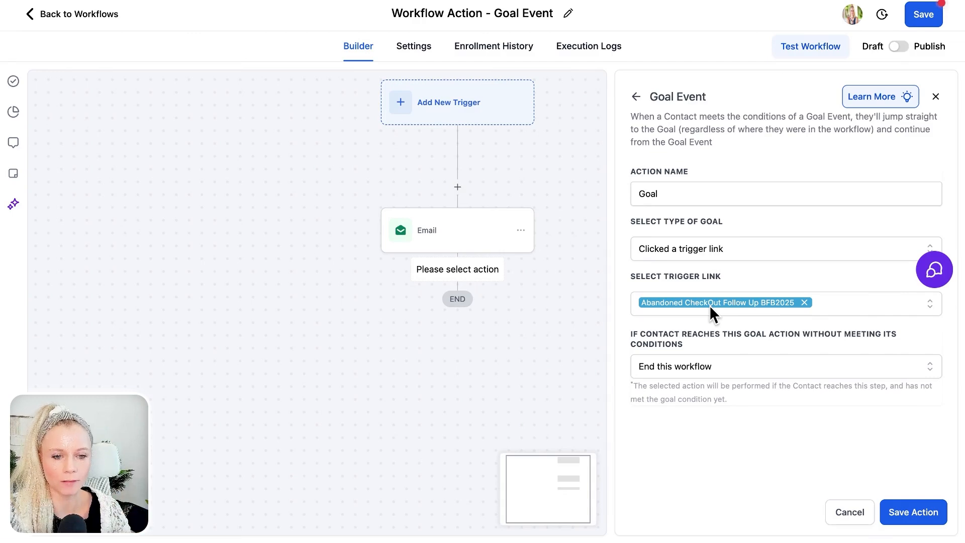
Step: Keep 'End this workflow' for unmet contacts and save the goal step
click(740, 378)
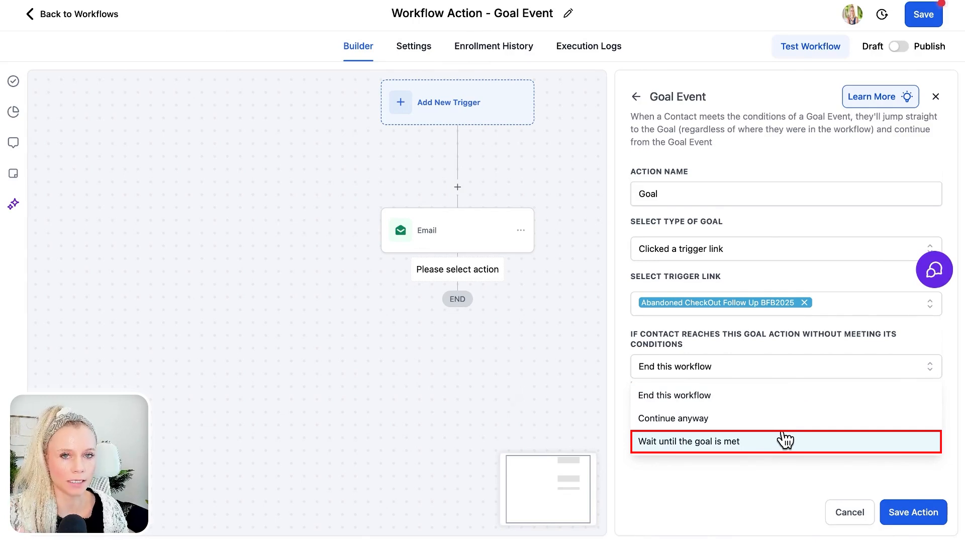
click(762, 401)
click(921, 513)
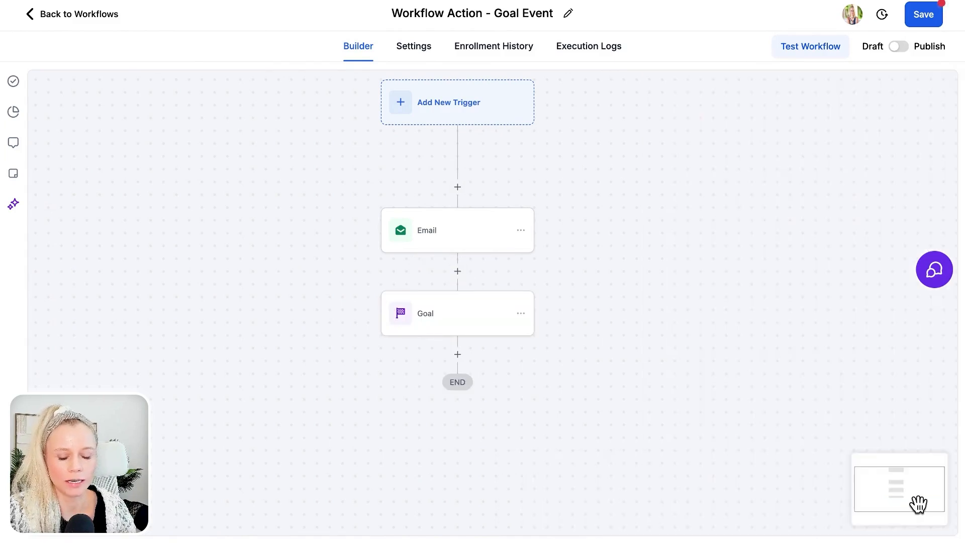
Step: Save the goal step renamed 'Goal: End Workflow.', then publish and save the workflow
click(475, 329)
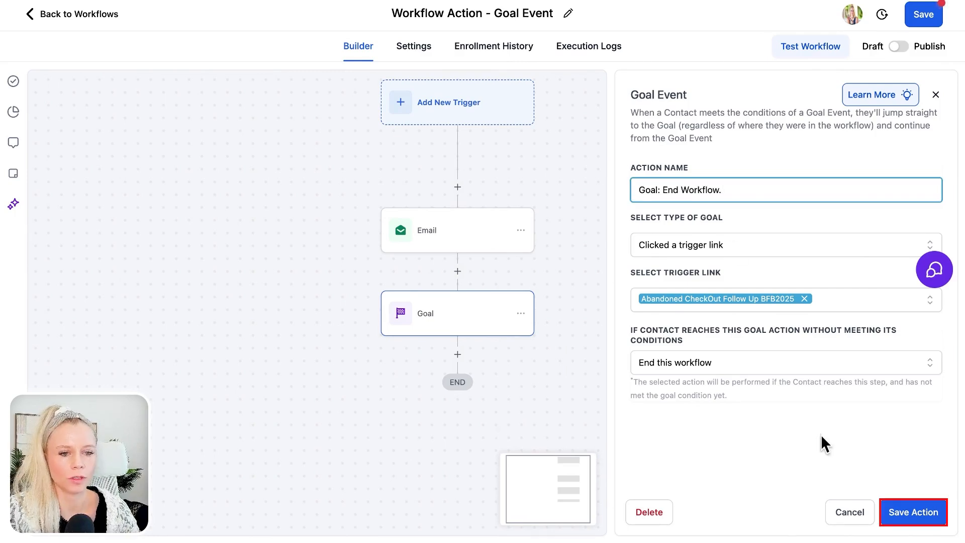
click(910, 511)
click(899, 46)
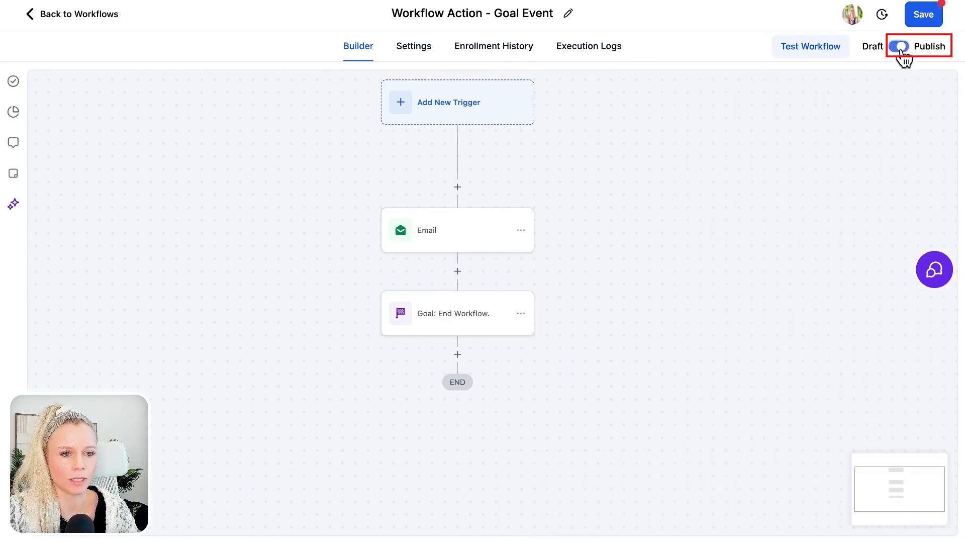
click(924, 15)
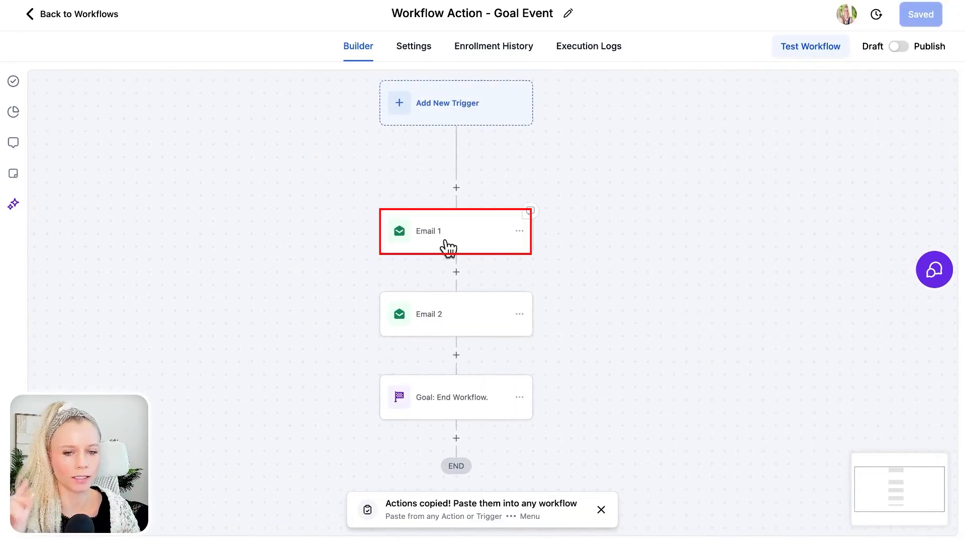
Step: Change the goal type to an email event watching Email 1
scroll(562, 340, down, 3)
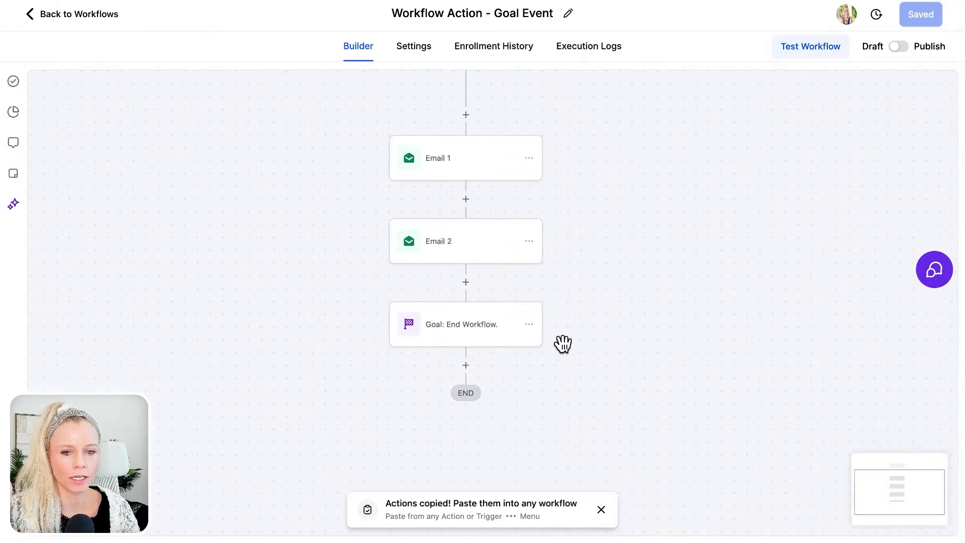
click(463, 327)
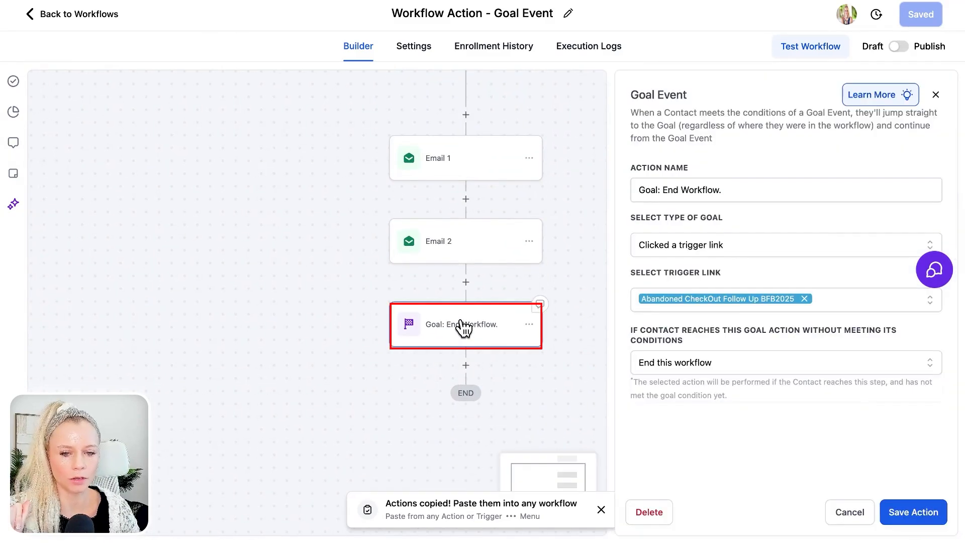
click(749, 244)
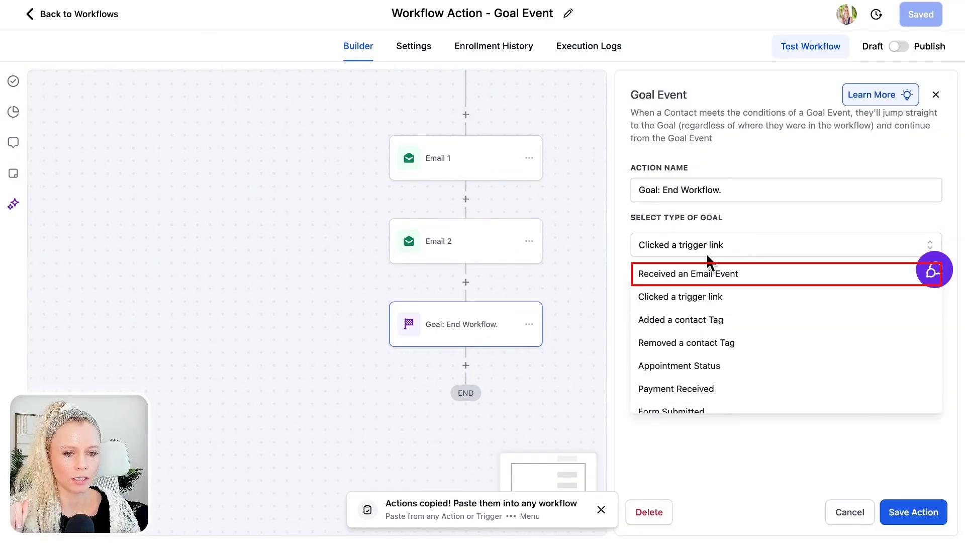
click(771, 274)
click(676, 297)
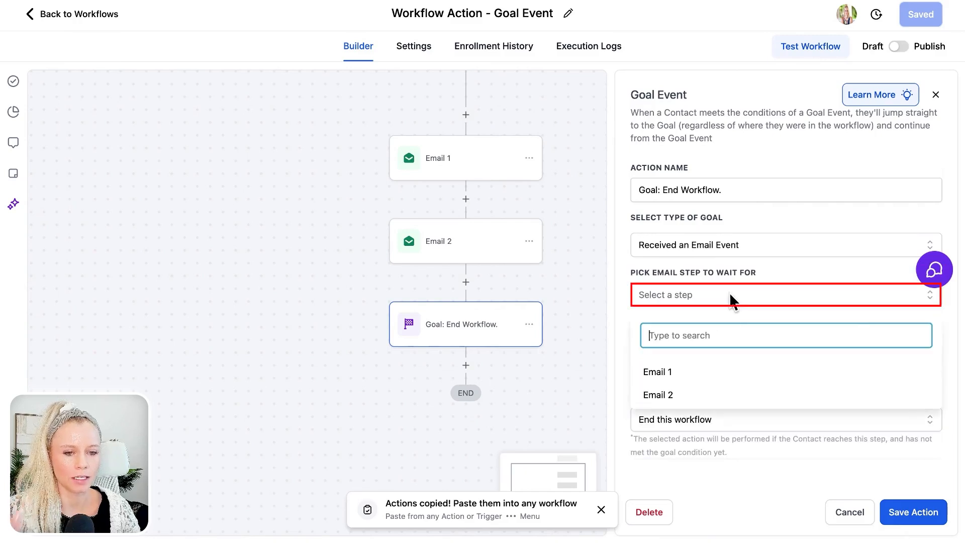
click(702, 373)
click(691, 301)
click(691, 301)
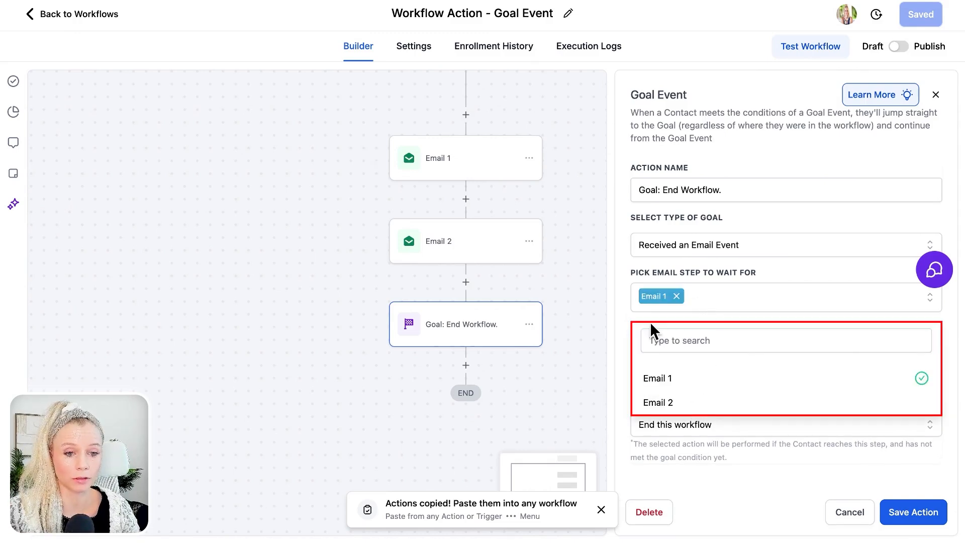
click(946, 339)
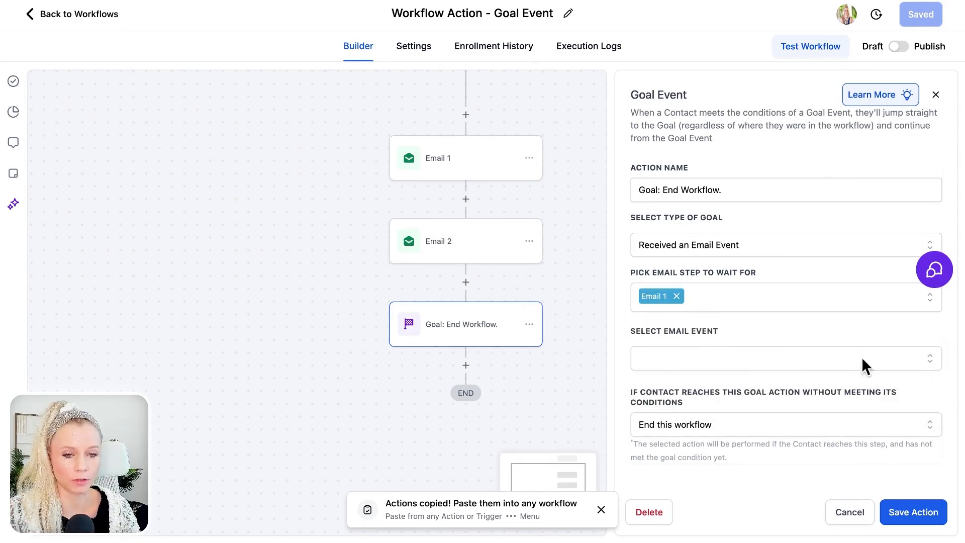
Step: Choose Bounced as the email event, keep 'End this workflow' when unmet, and save
click(779, 359)
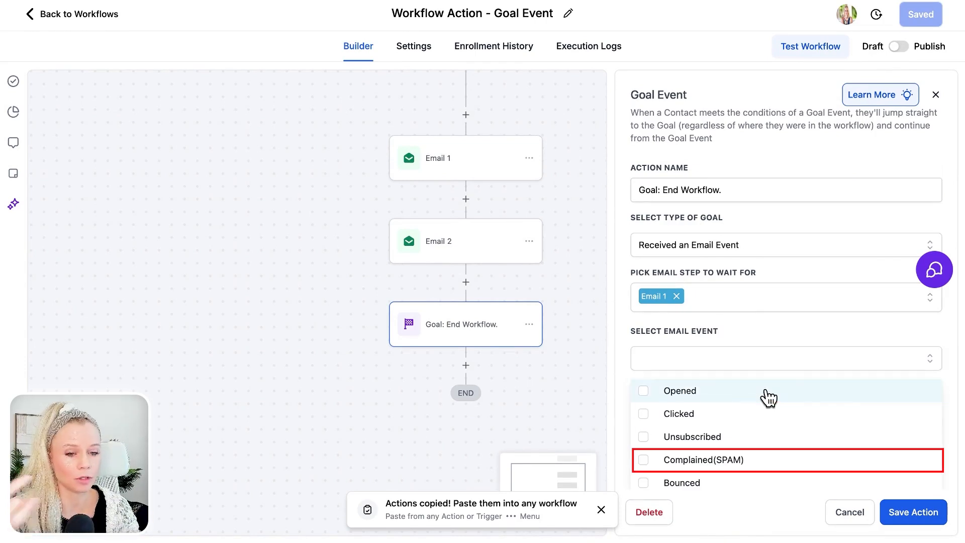
scroll(768, 427, down, 1)
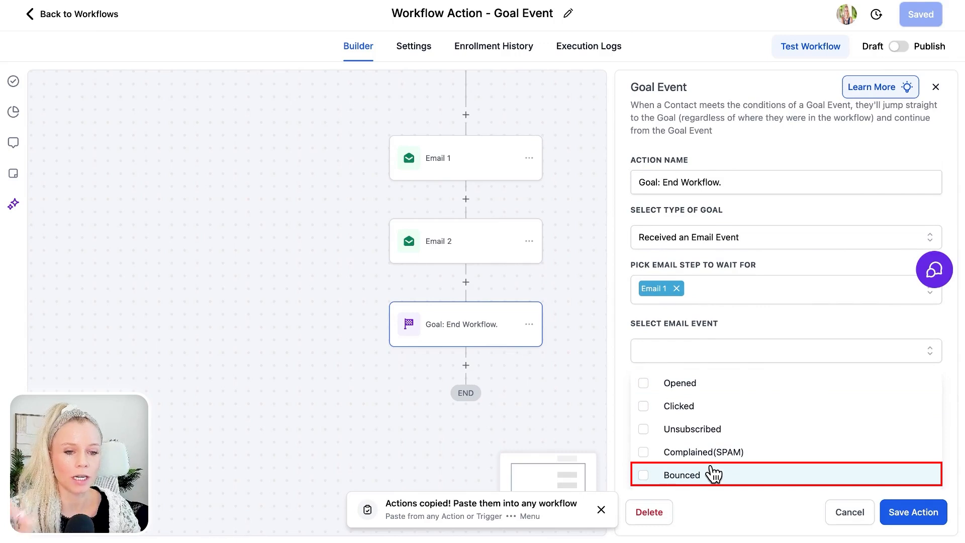
click(711, 473)
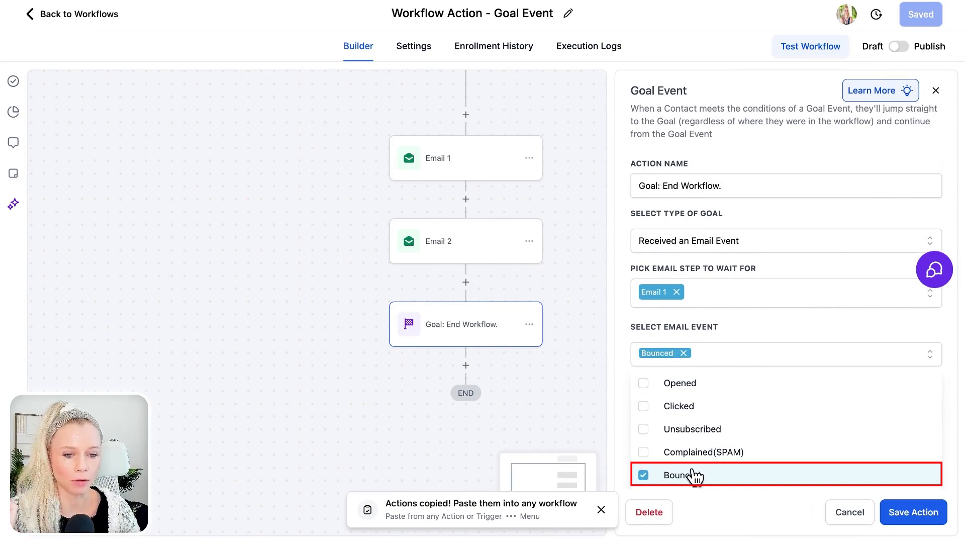
click(621, 381)
click(677, 421)
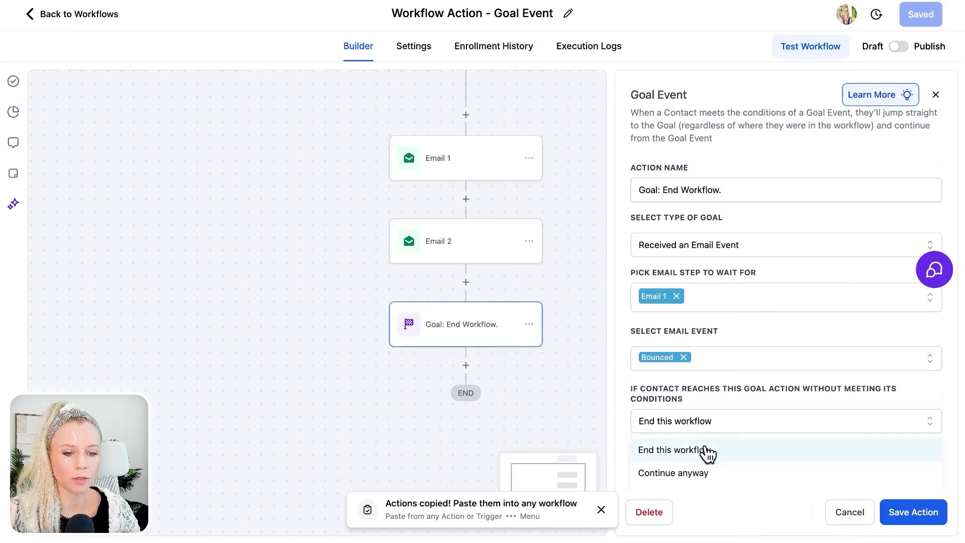
scroll(702, 450, down, 1)
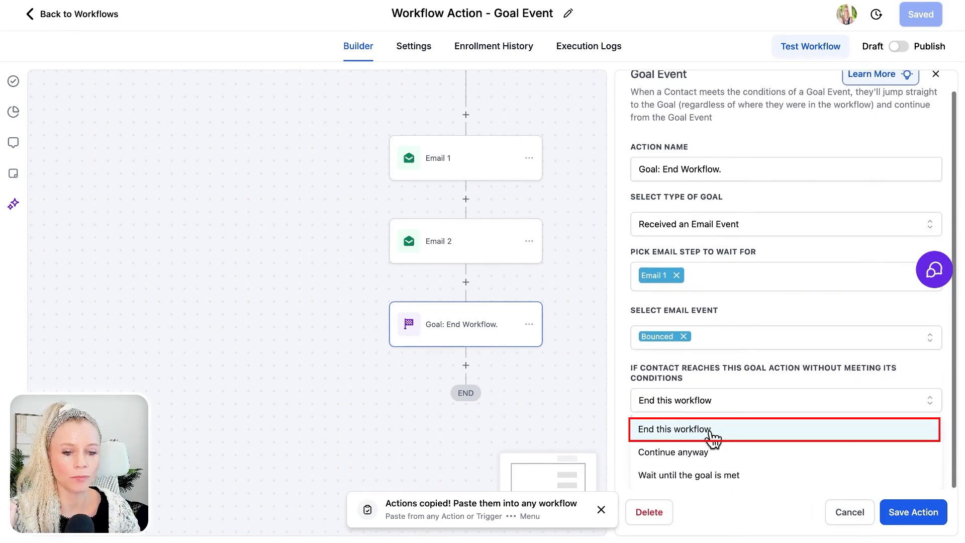
click(748, 436)
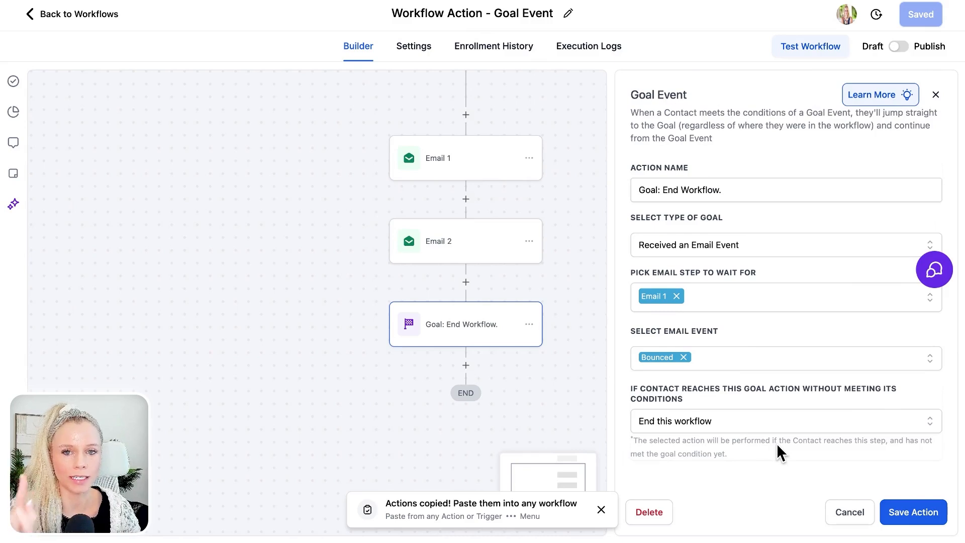
click(900, 513)
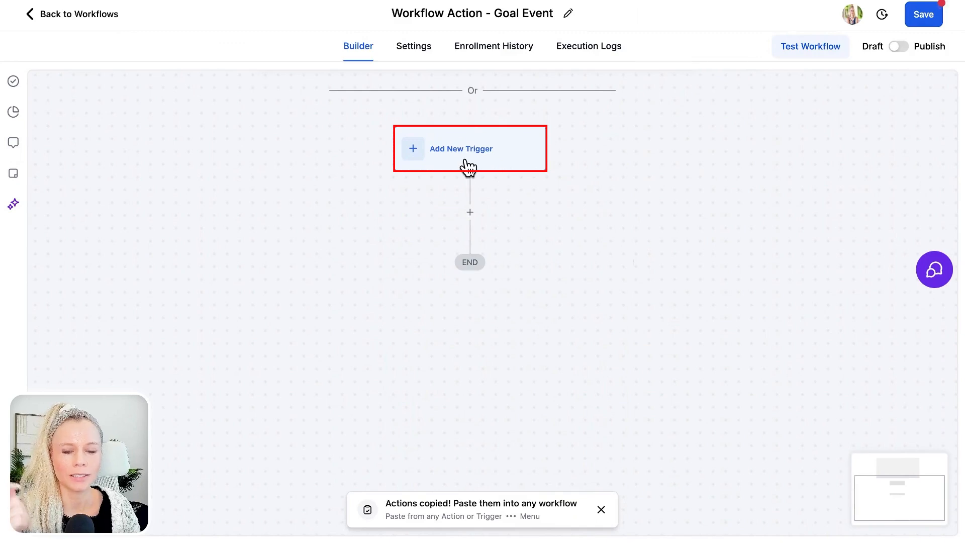
Step: Add and save a Form Submitted trigger, removing the trial 'Form is' filter
click(465, 161)
text(form)
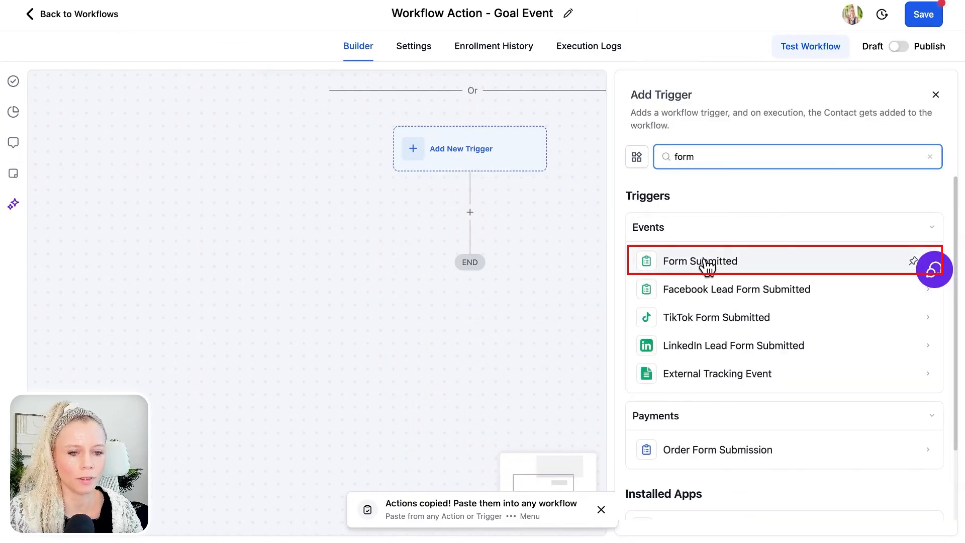
click(741, 261)
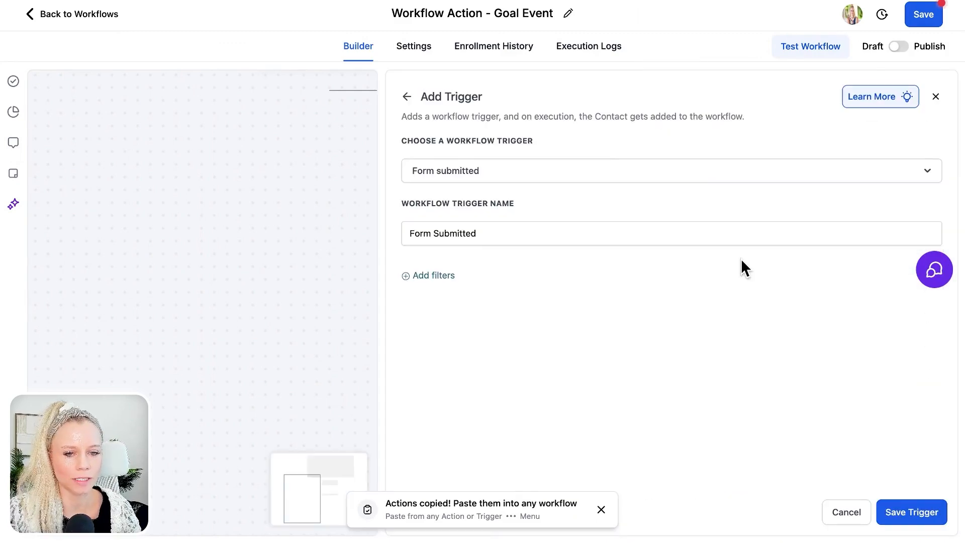
click(455, 277)
click(471, 289)
click(497, 380)
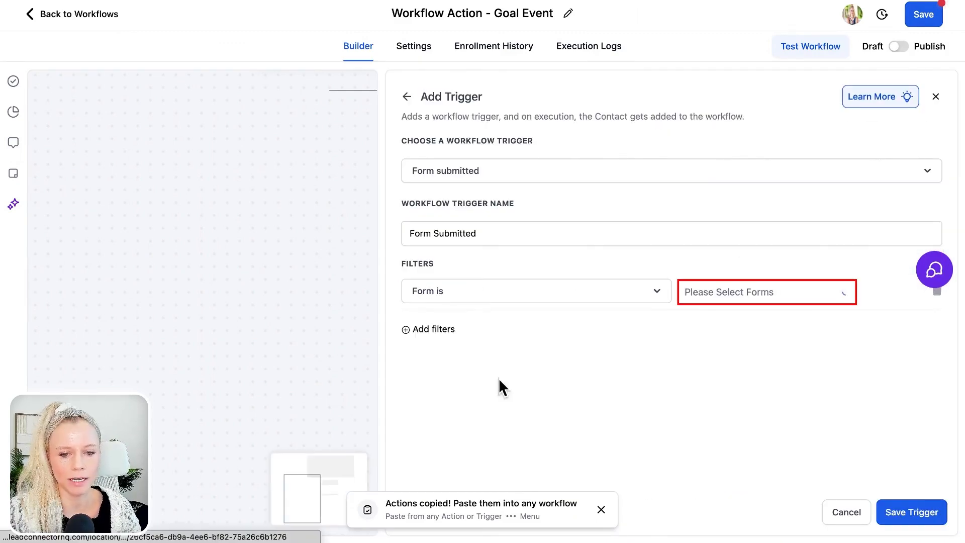
click(726, 295)
click(640, 334)
click(938, 295)
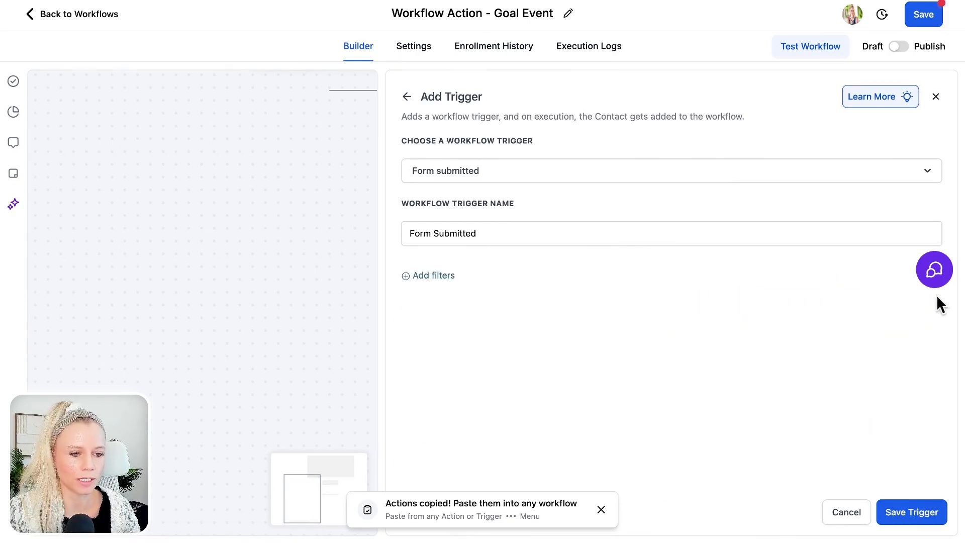
click(903, 510)
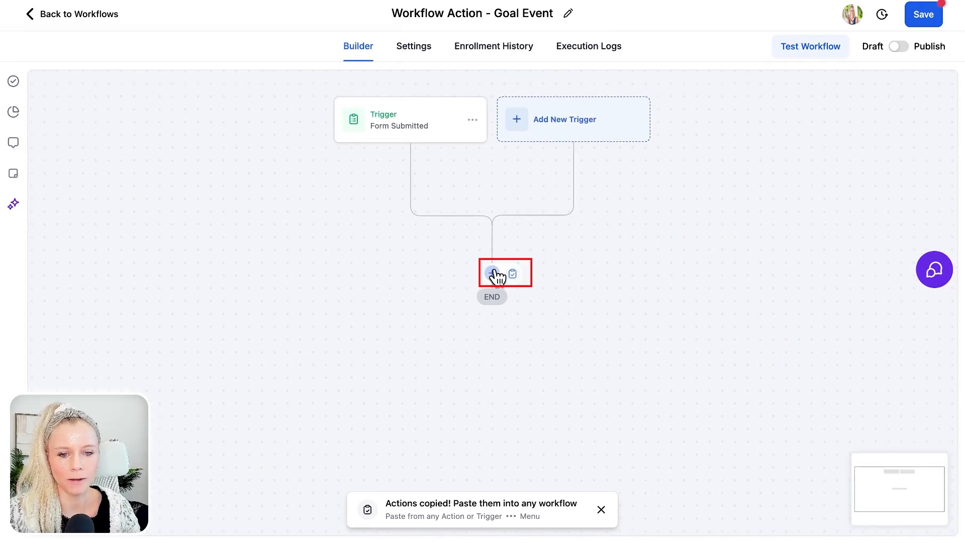
Step: Add a Goal Event below the trigger with goal type Form Submitted
click(495, 273)
text(goal)
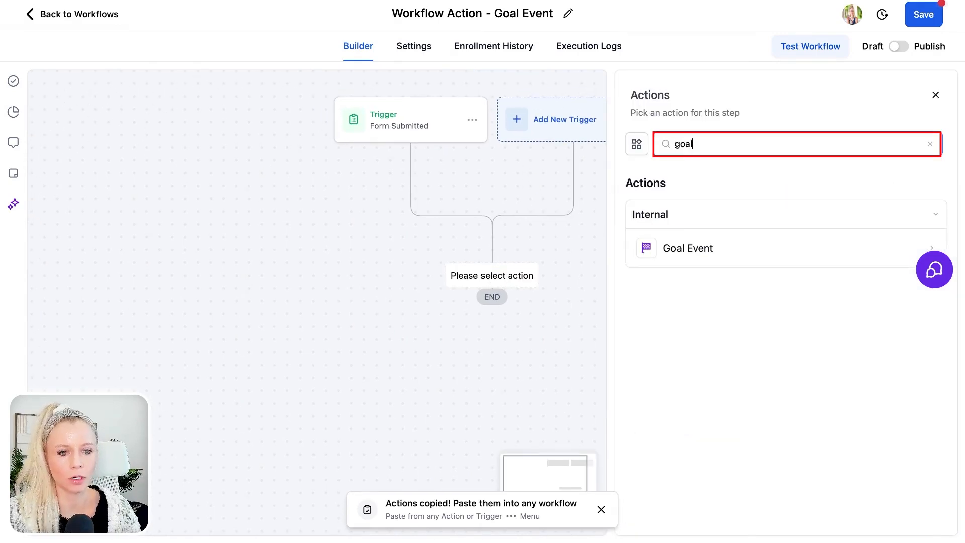
click(737, 251)
click(738, 251)
scroll(777, 304, down, 2)
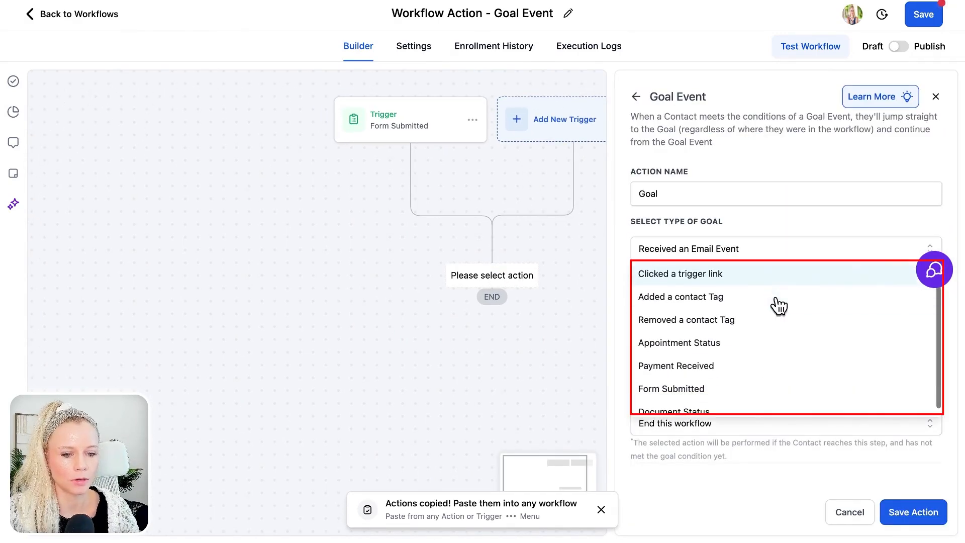
click(717, 380)
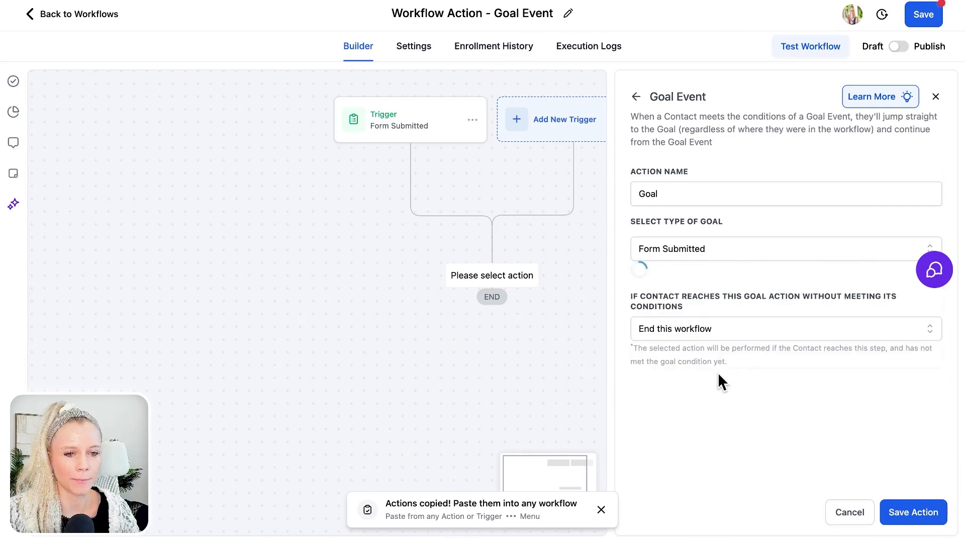
Step: Target the Black Friday CheckList and 100 automations PDF forms, waiting until the goal is met
click(672, 297)
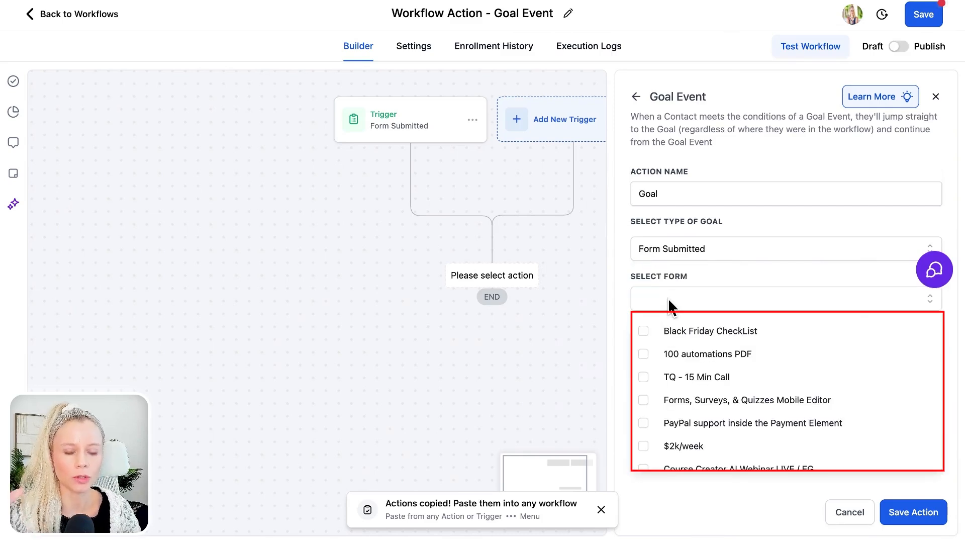
scroll(687, 397, down, 1)
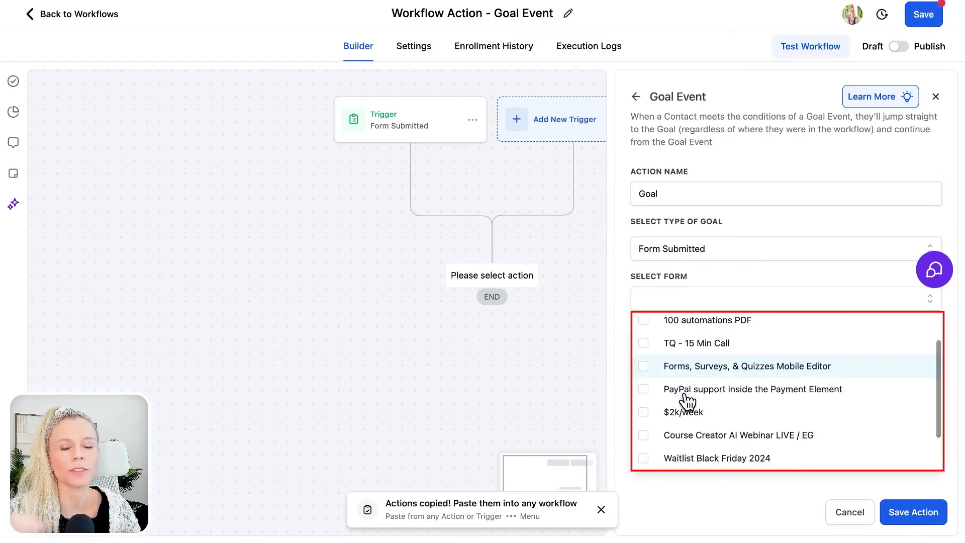
scroll(686, 402, down, 1)
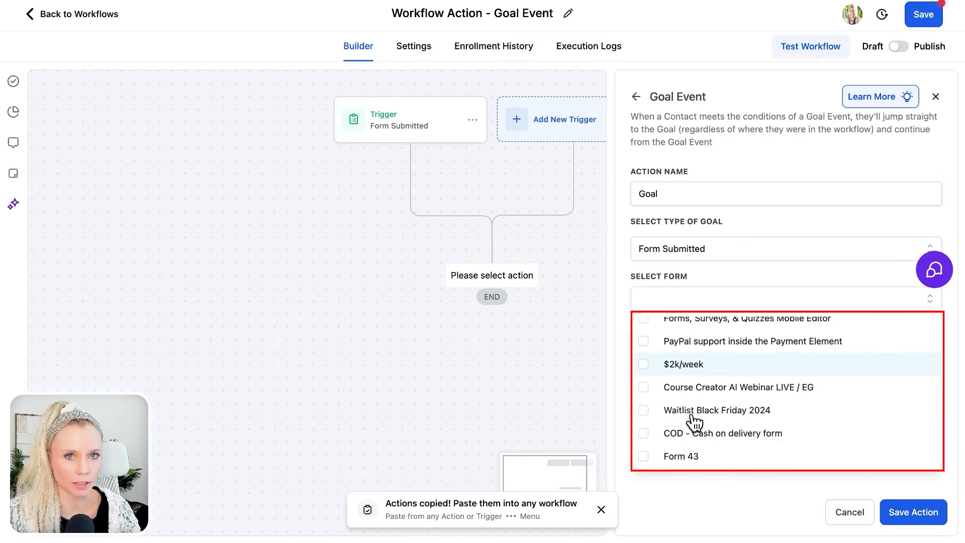
scroll(668, 422, up, 2)
click(637, 201)
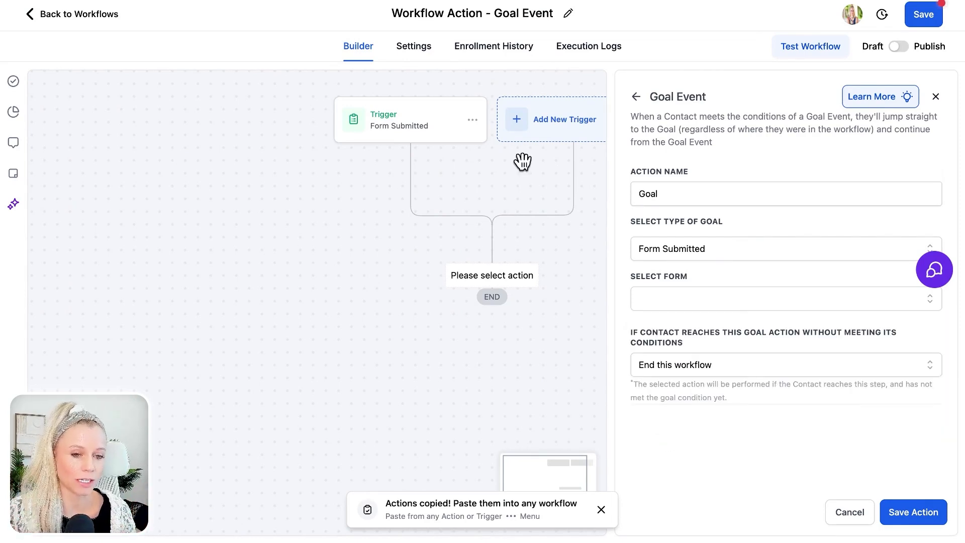
click(694, 298)
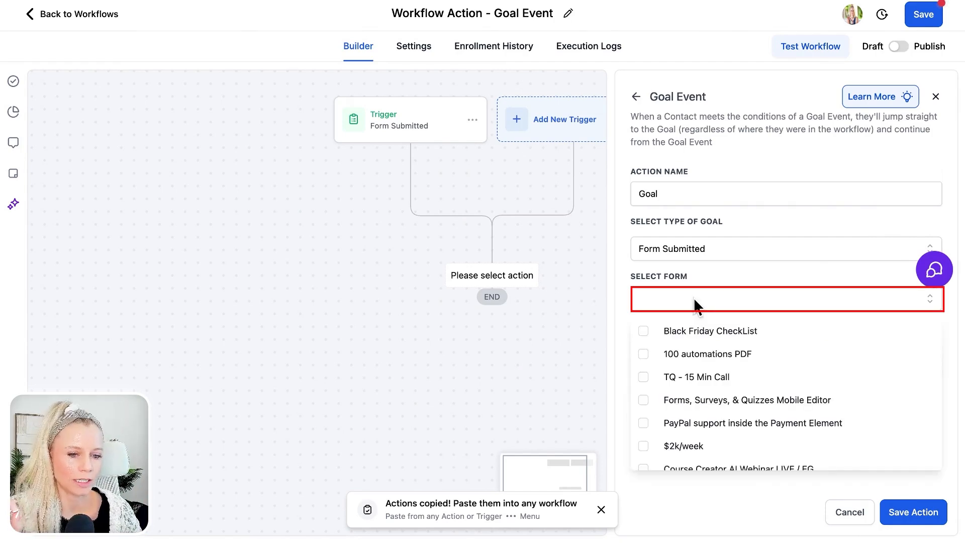
click(717, 332)
click(718, 350)
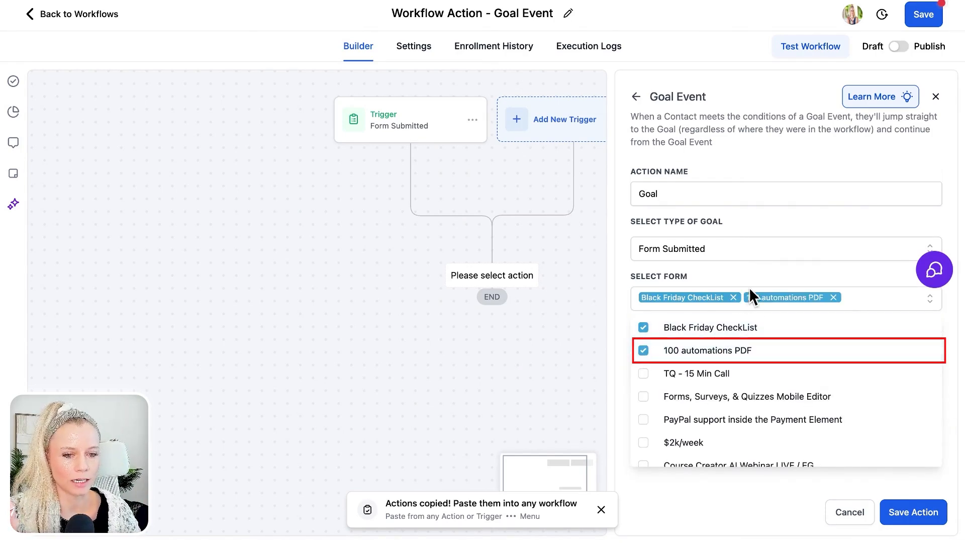
click(748, 288)
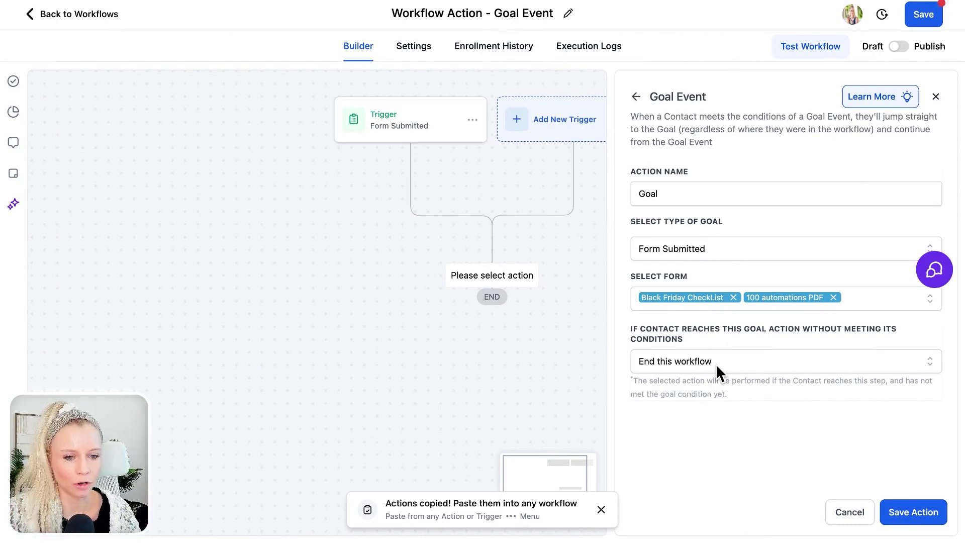
click(715, 364)
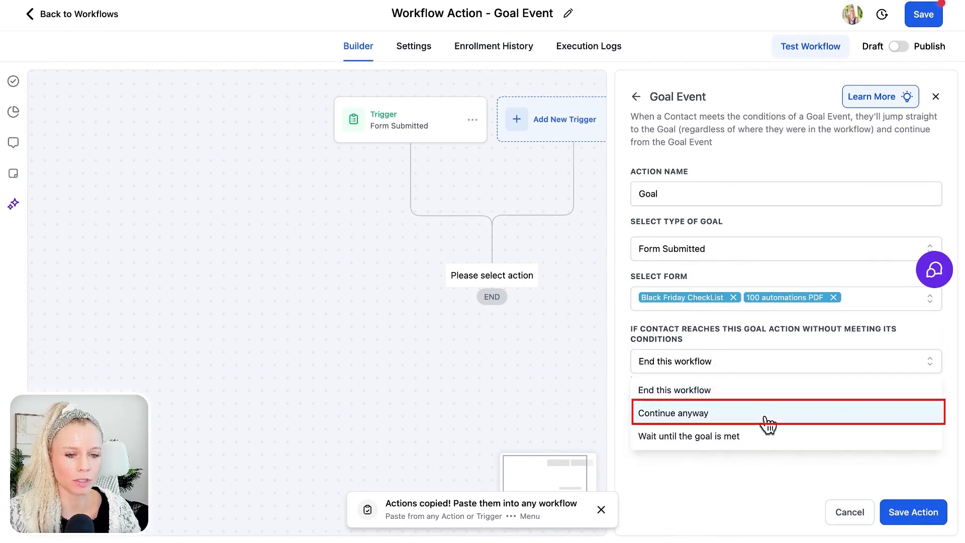
click(784, 437)
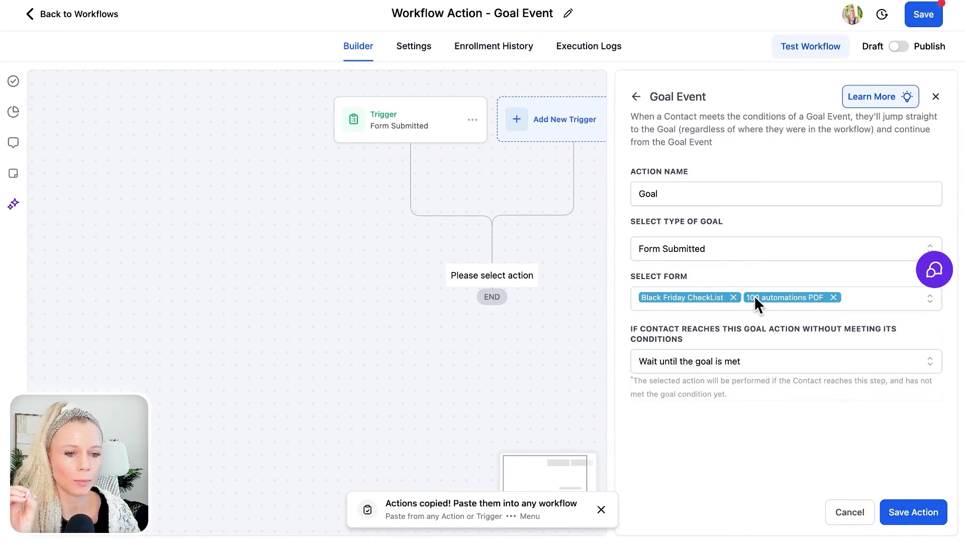
Step: Switch the goal to Payment Received for the Black Friday Public Offer $497 product
click(708, 249)
scroll(764, 319, down, 1)
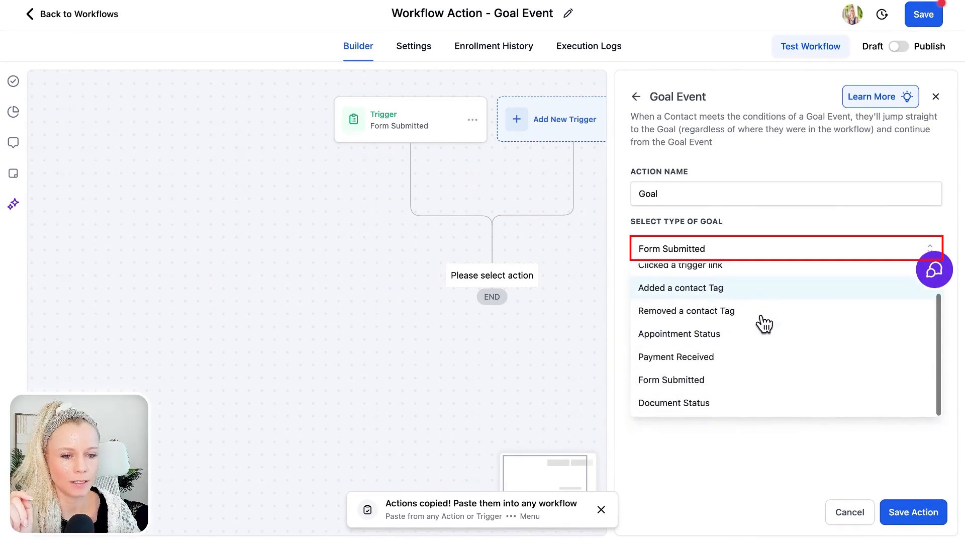
click(753, 358)
click(741, 302)
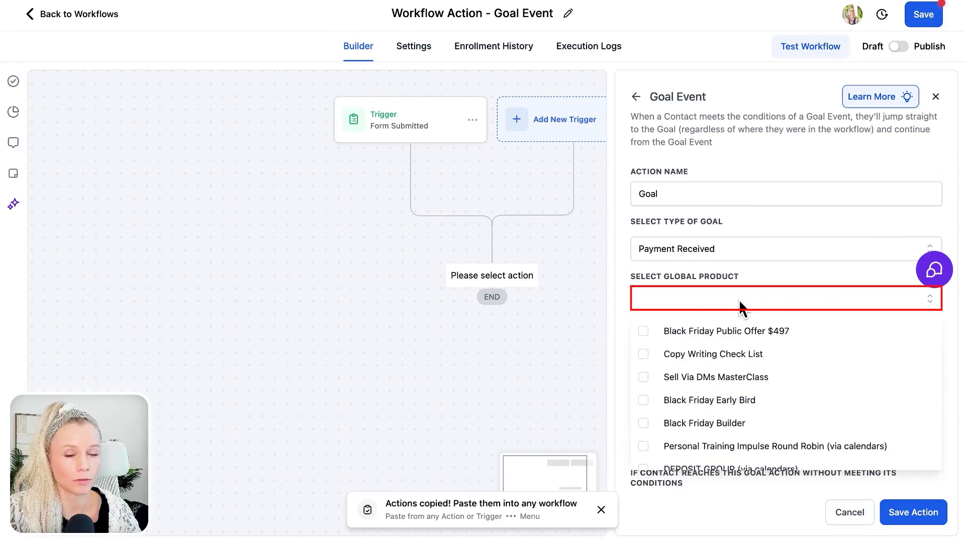
click(671, 331)
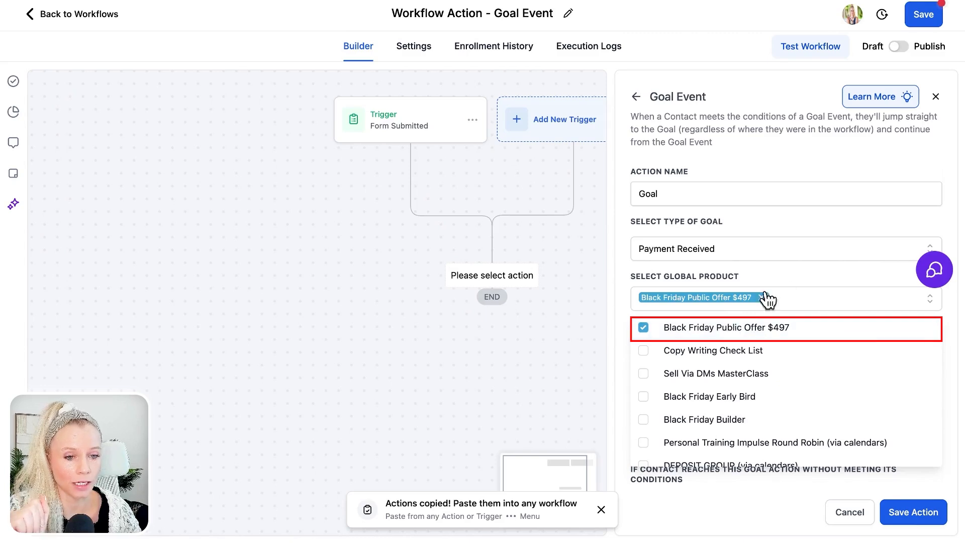
click(799, 278)
click(752, 349)
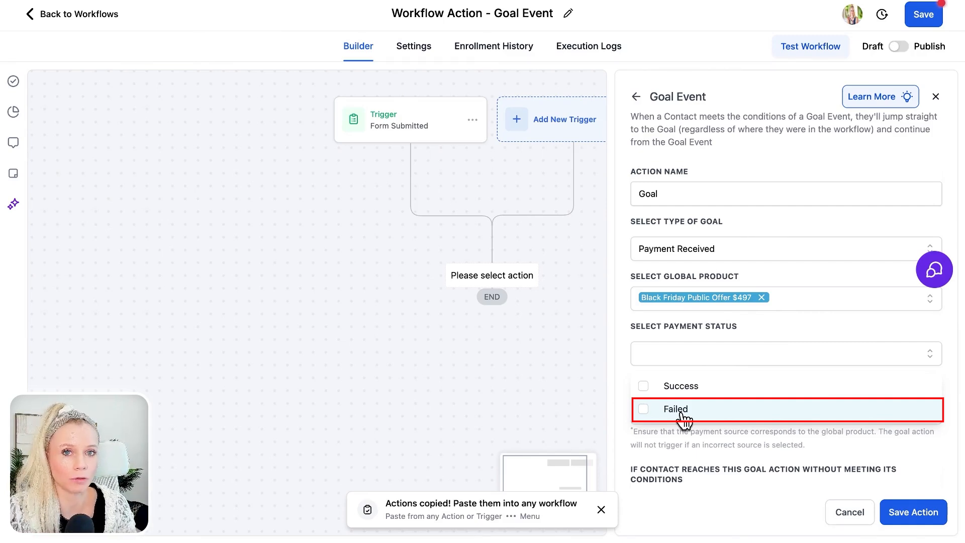
Step: Set payment status to Failed, keep payment source None, and view the unmet-contact options
click(679, 411)
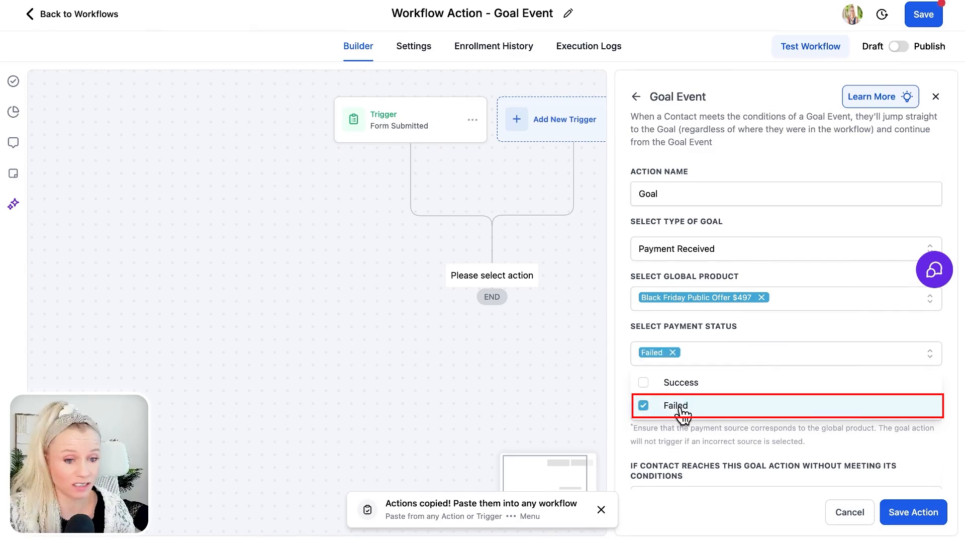
click(755, 328)
scroll(741, 384, down, 1)
click(713, 349)
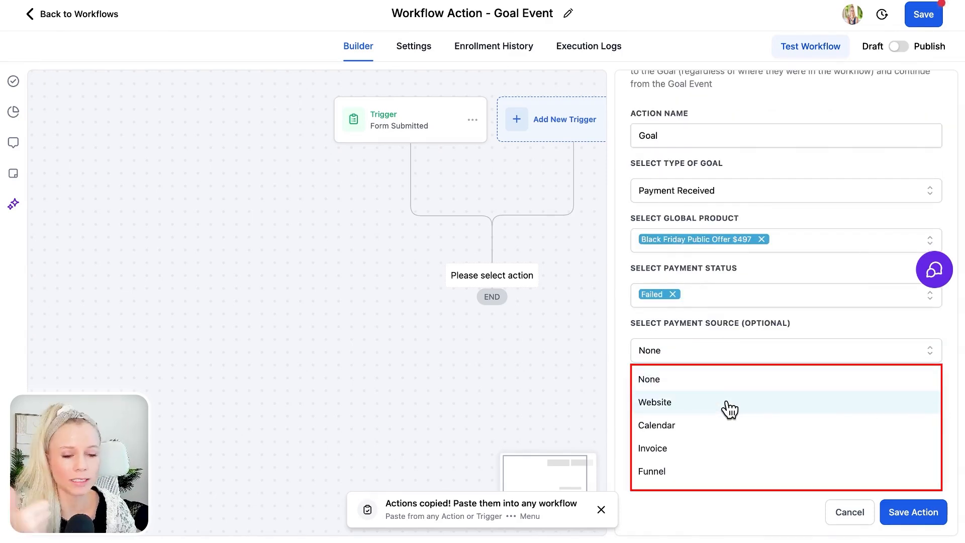
scroll(723, 429, down, 3)
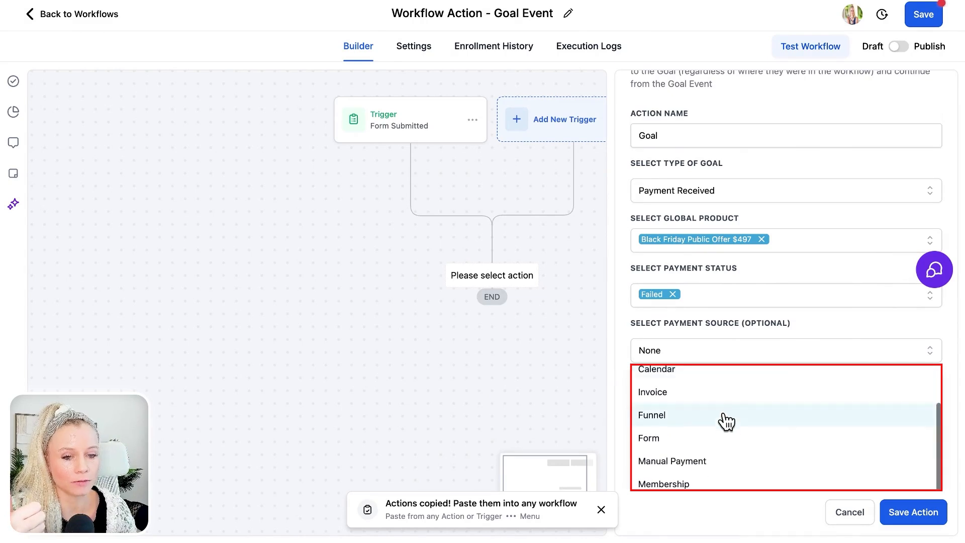
scroll(722, 442, up, 3)
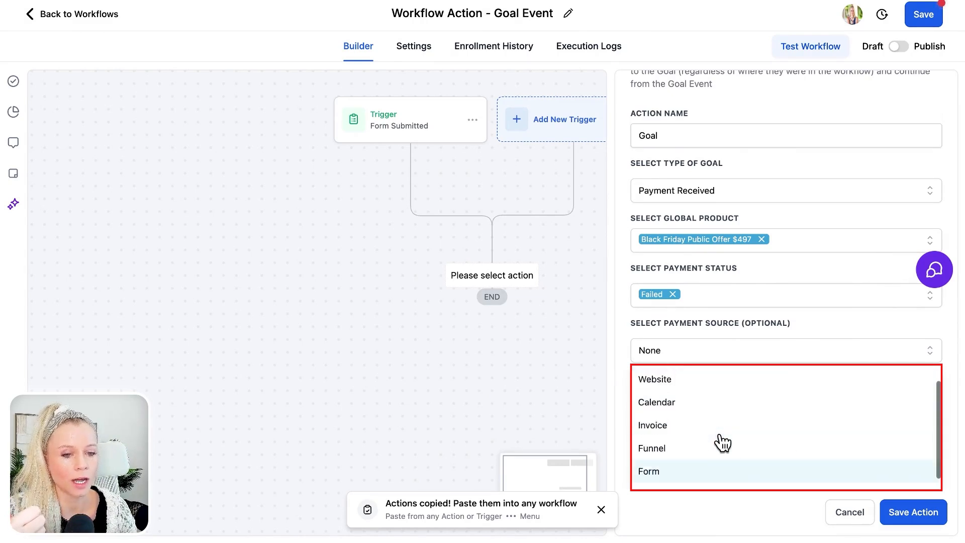
click(824, 315)
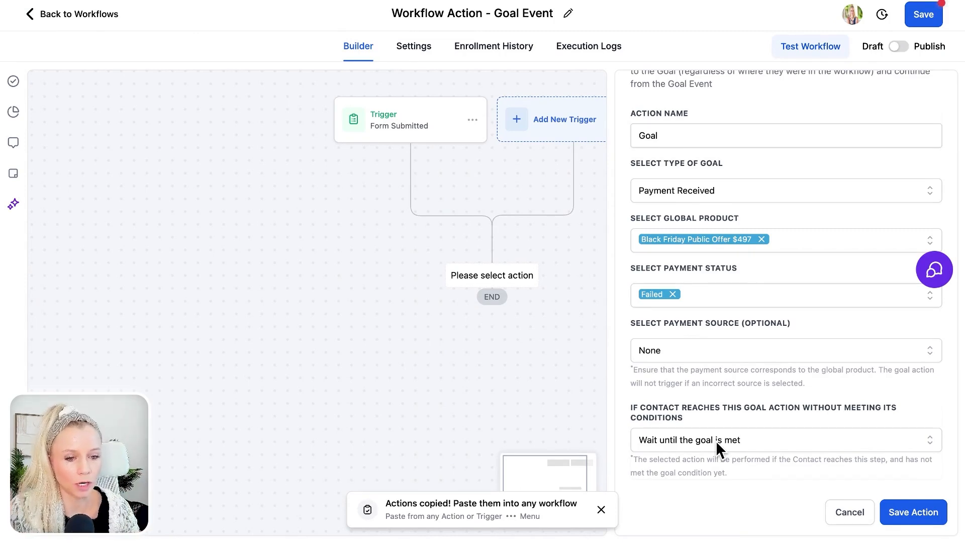
click(715, 440)
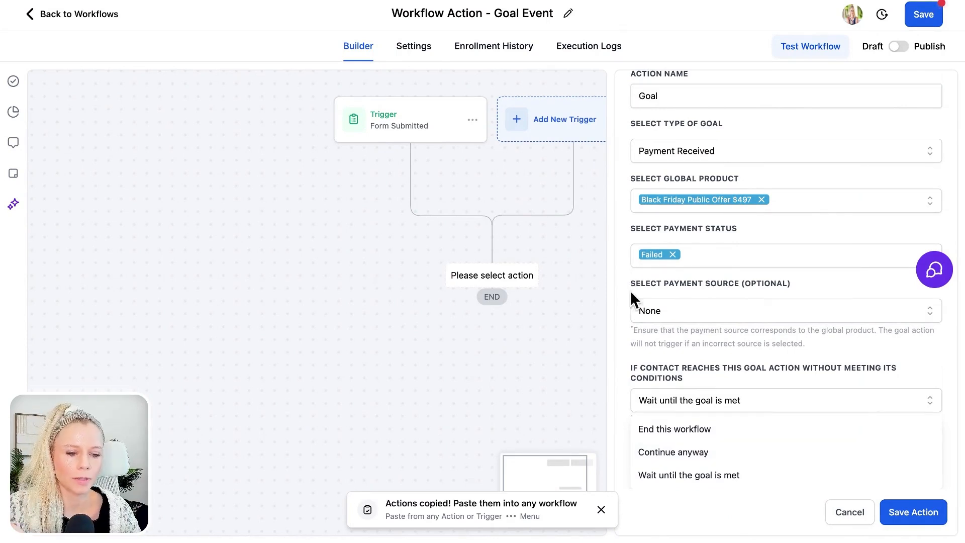
Step: Discard the unfinished goal and add a Documents & Contracts trigger filtered to Status Is Viewed
click(839, 511)
click(569, 307)
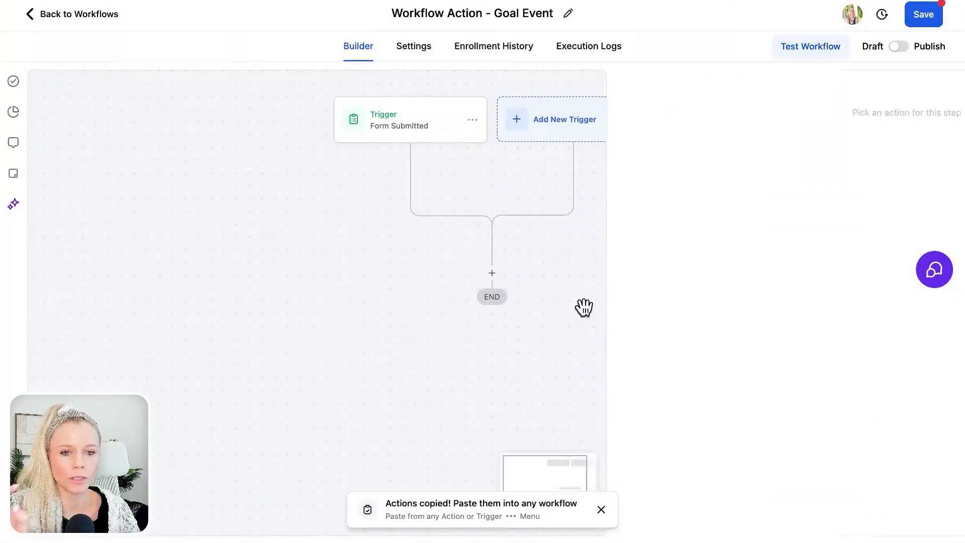
click(476, 201)
click(758, 158)
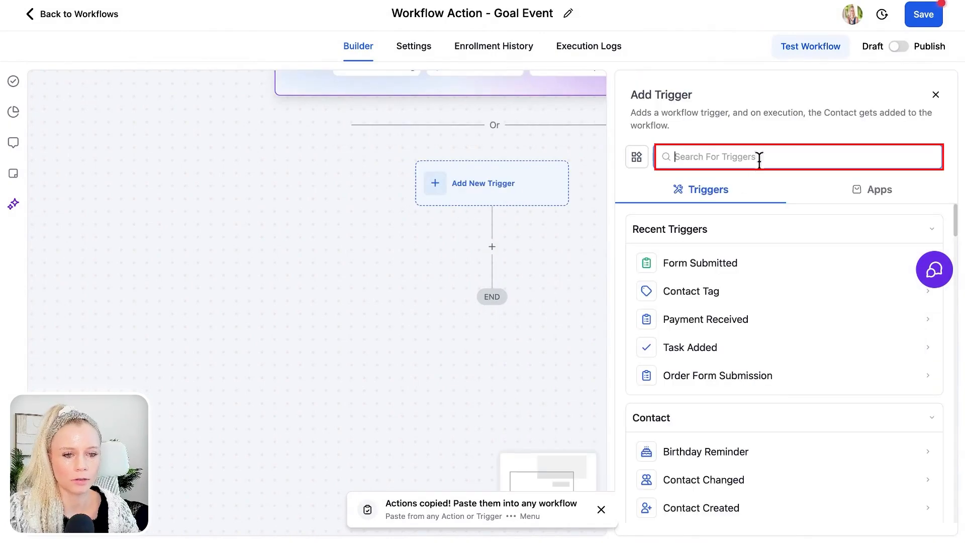
click(743, 265)
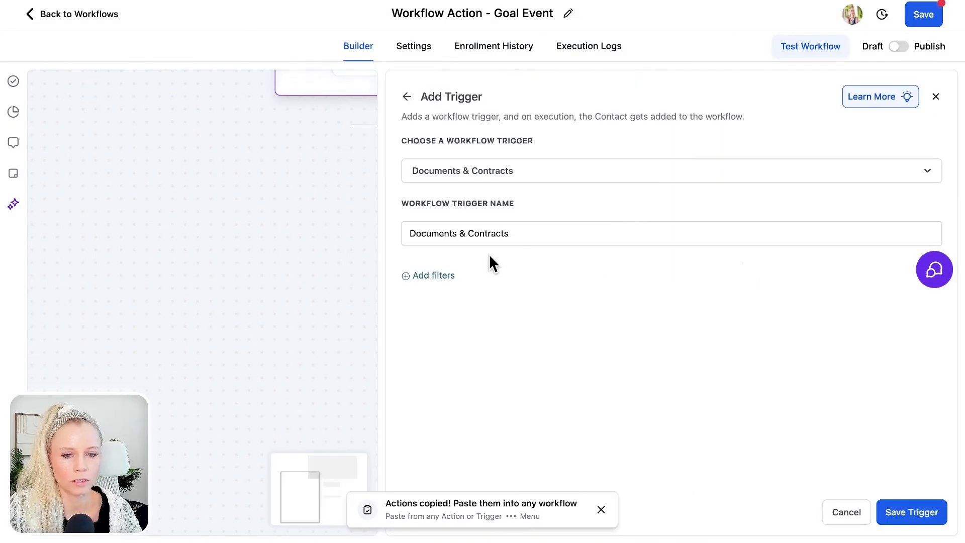
click(436, 275)
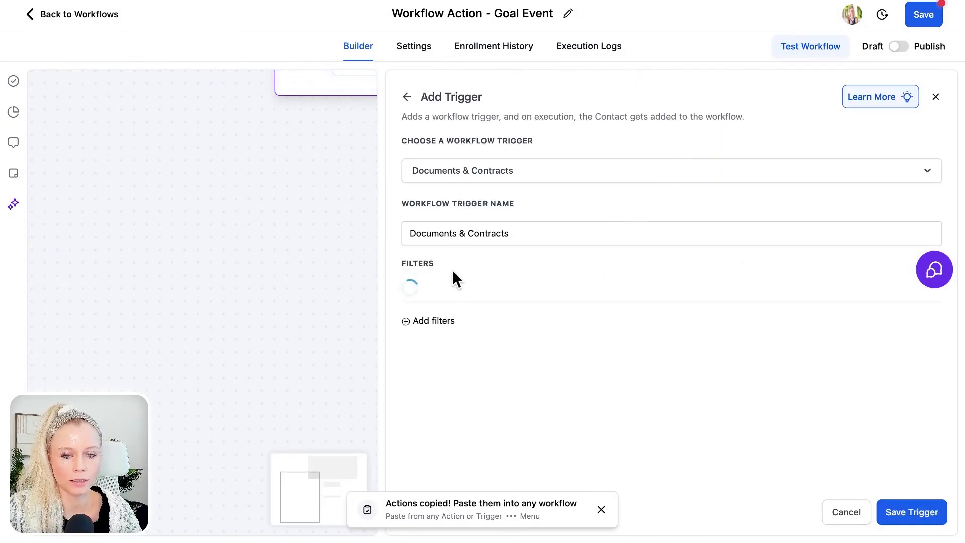
click(754, 292)
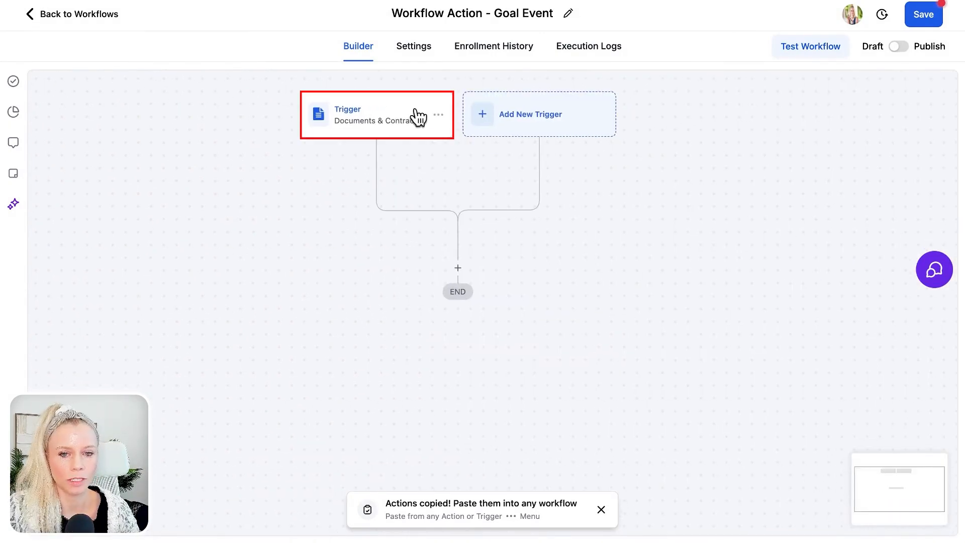
Step: Rename the trigger 'Documents & Contracts: Staus: VIEWED' and save it
click(418, 116)
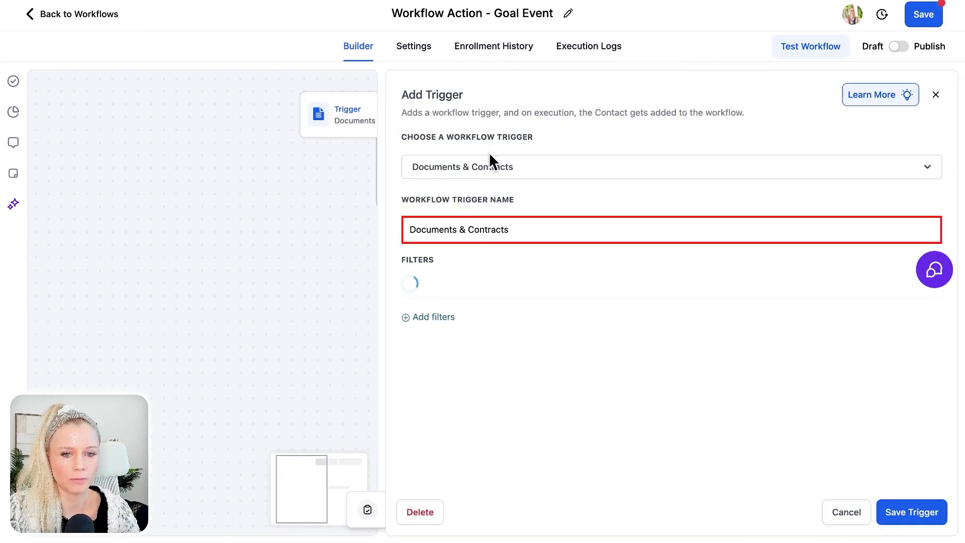
click(583, 229)
text(: Staus: VIEWED)
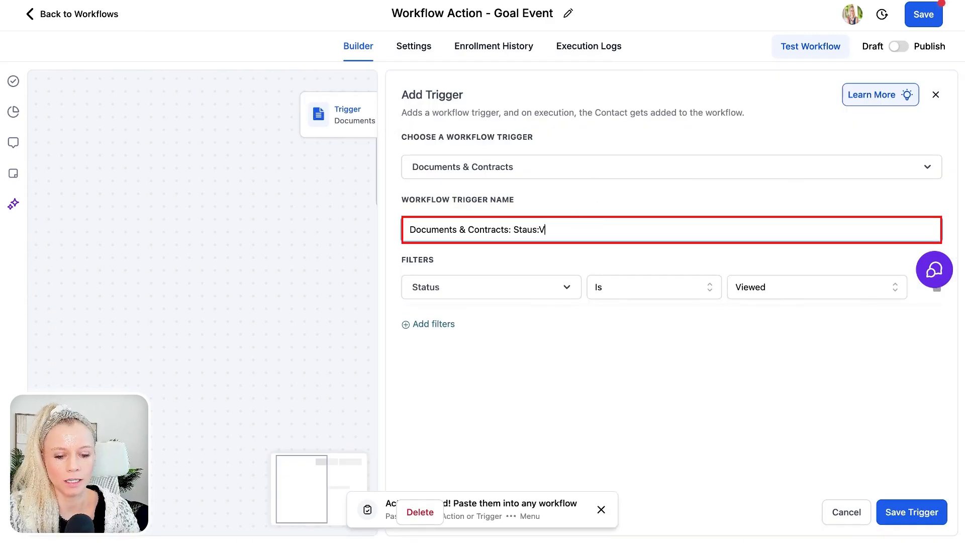
click(899, 512)
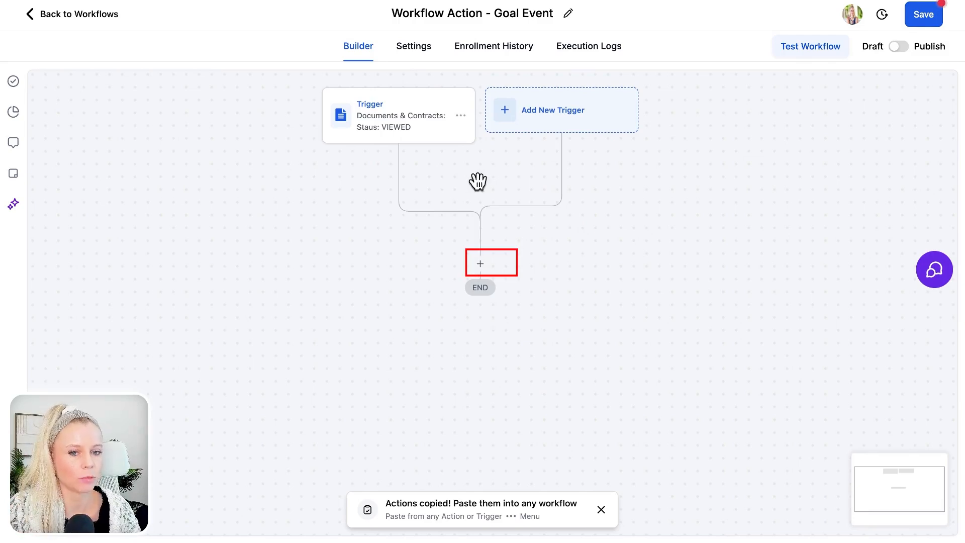
Step: Add and save a Send Email step, Email 1, right after the trigger
click(480, 263)
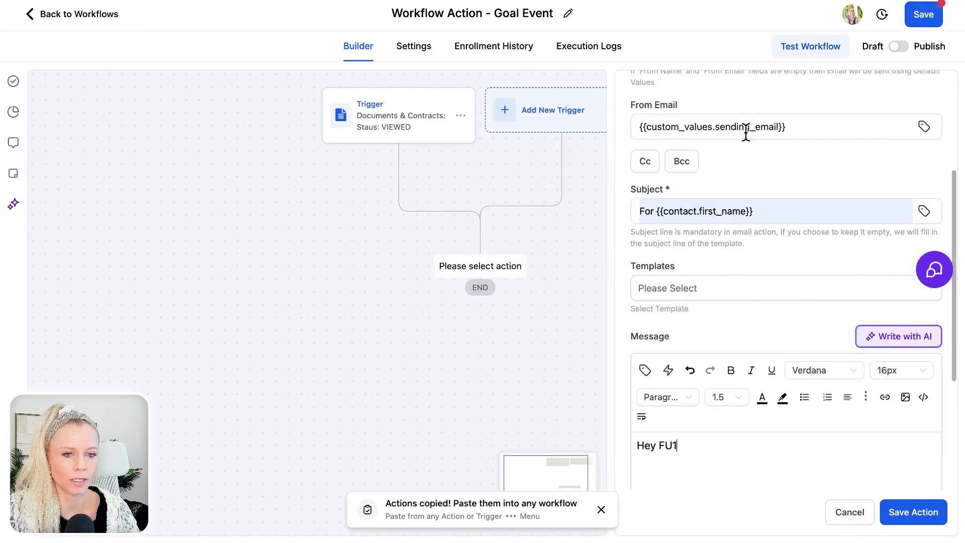
scroll(710, 405, down, 4)
click(887, 510)
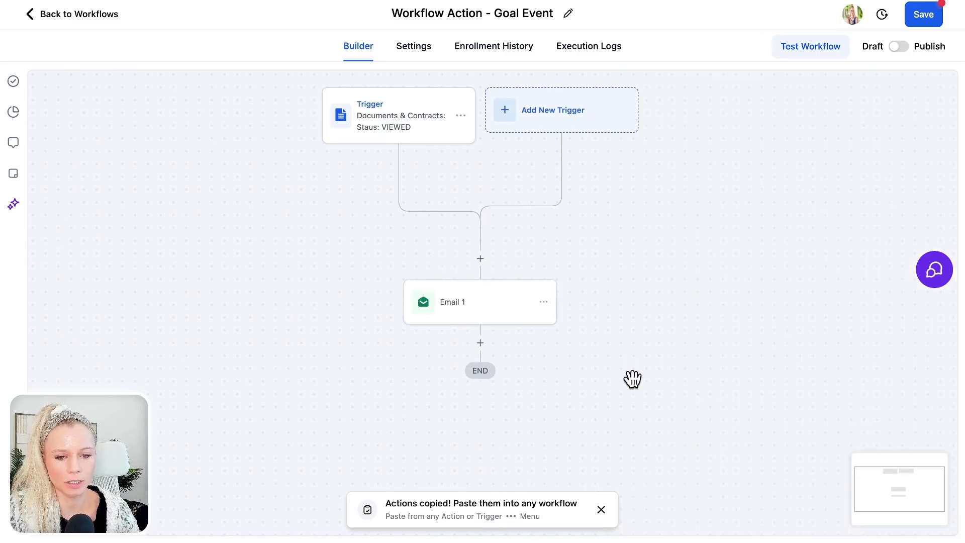
Step: Copy Email 1, paste the duplicate below it, and start inserting a Wait step between them
click(558, 279)
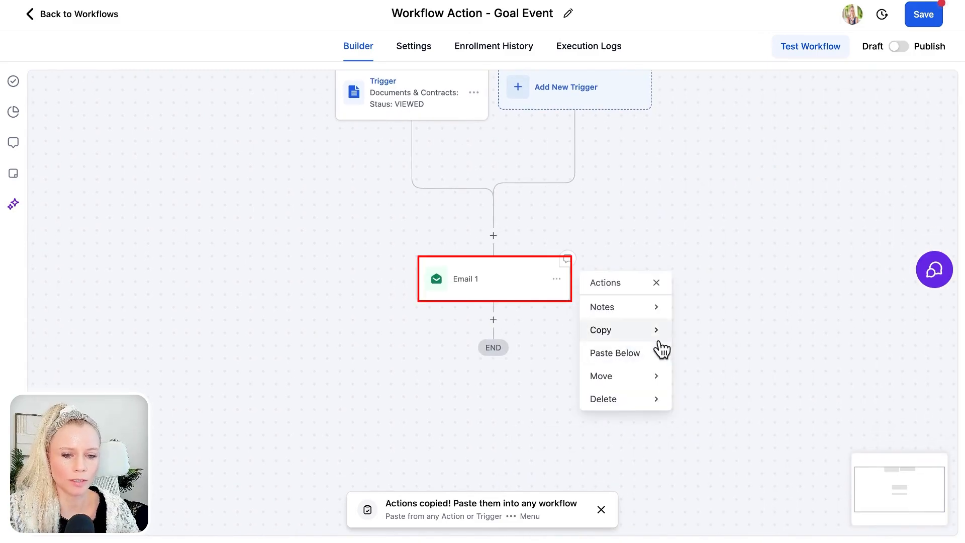
mouse_move(657, 334)
click(703, 312)
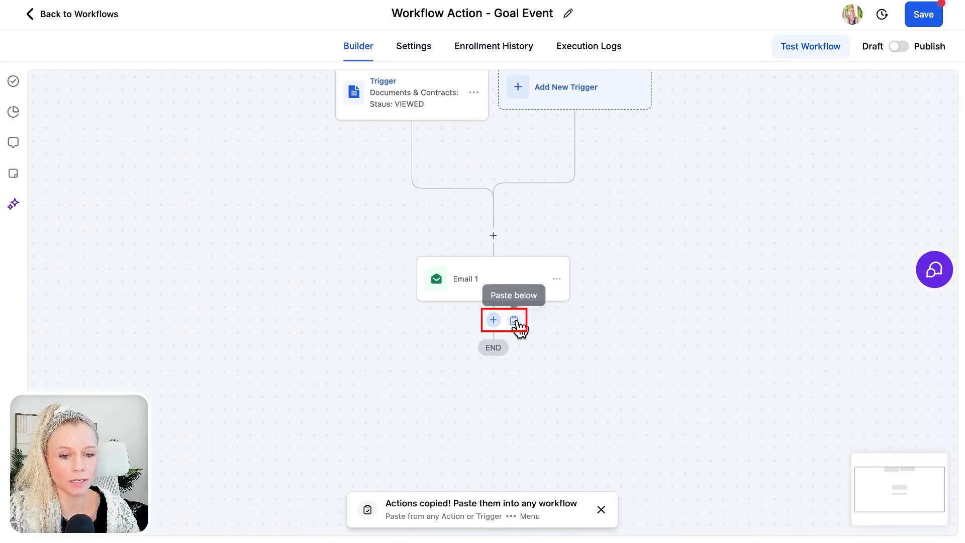
click(514, 320)
click(493, 320)
text(wai)
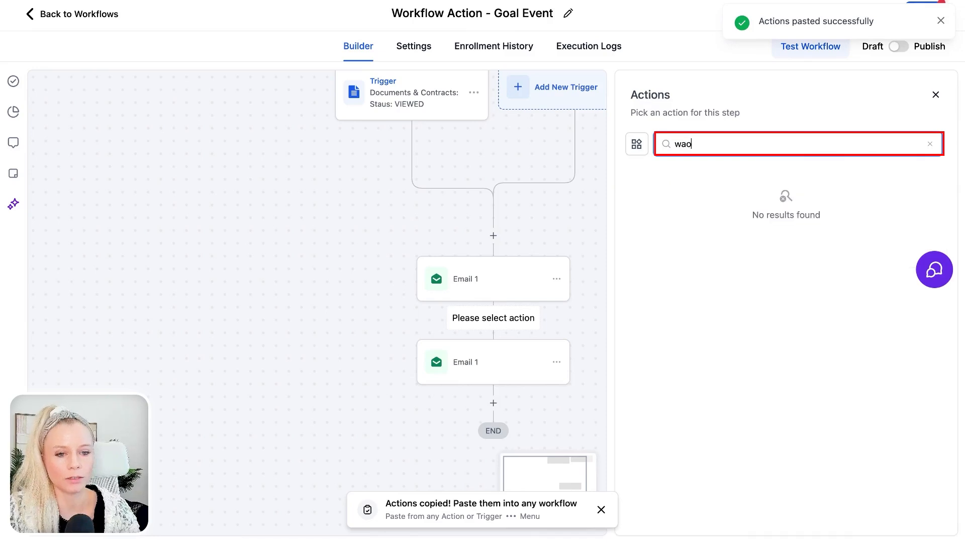
Step: Create a Wait step named 'Wait 12 hours' with a 12-hour delay and save it
click(688, 248)
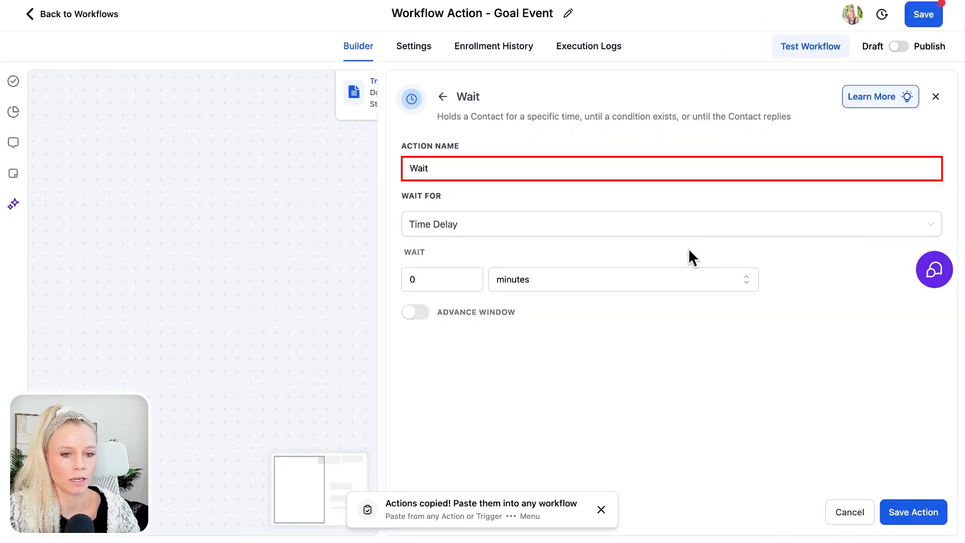
click(592, 170)
text(12 hours)
click(447, 286)
key(BackSpace)
text(12)
click(560, 287)
click(575, 331)
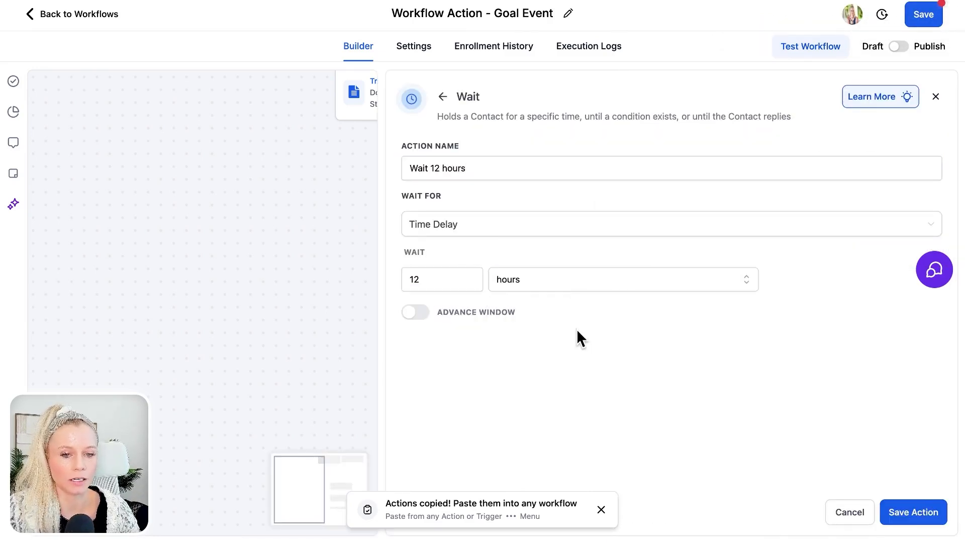
click(892, 511)
Step: Rename the copied email from Email 1 to Email 2 and save it
click(536, 472)
click(695, 190)
key(BackSpace)
text(2)
click(910, 512)
scroll(745, 382, down, 3)
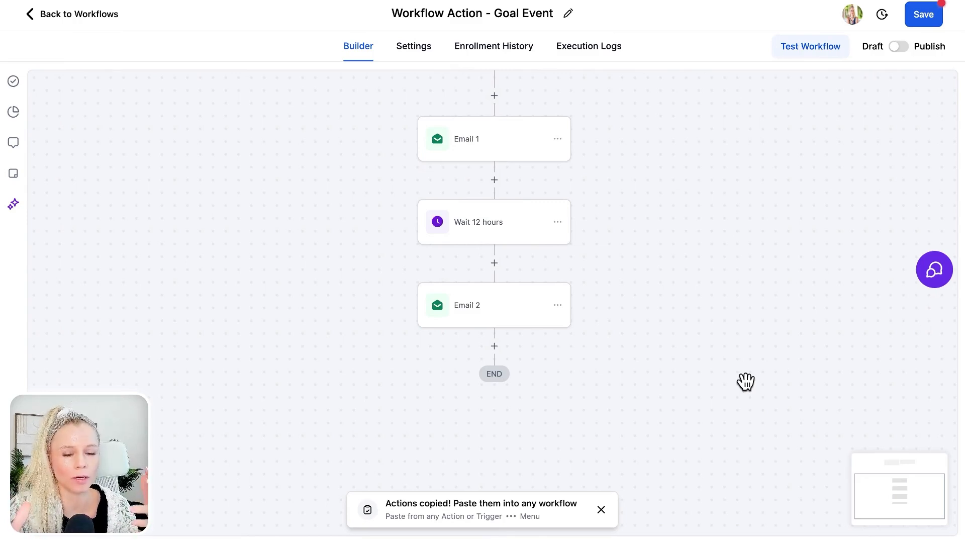
Step: Add a Goal Event after Email 2 with goal type Document Status, status Signed/Accepted
click(493, 346)
text(goal)
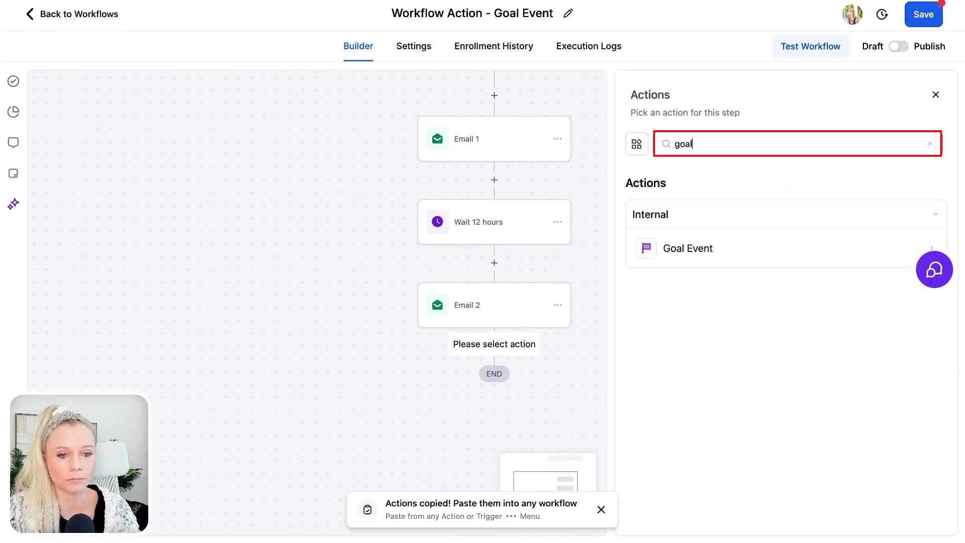
click(674, 265)
click(702, 252)
click(745, 402)
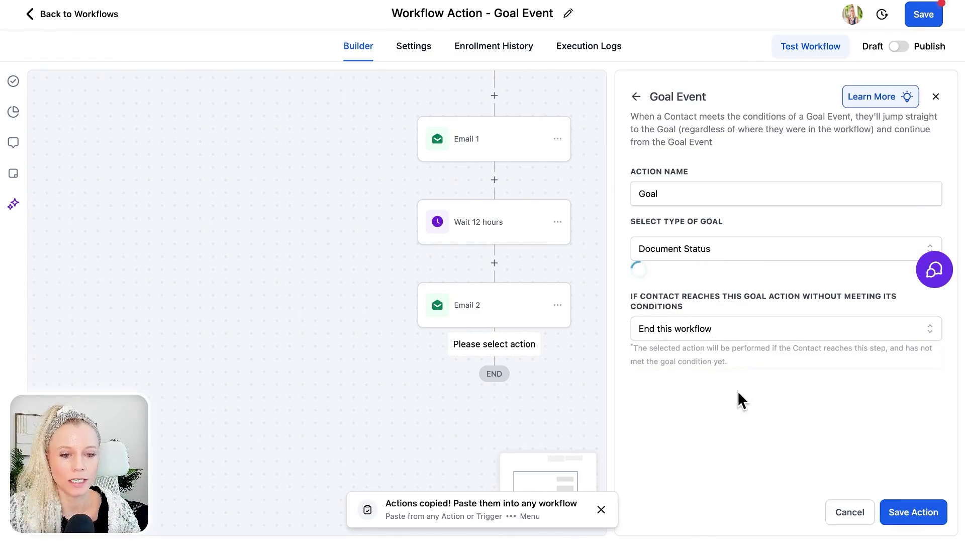
click(749, 303)
click(726, 404)
click(772, 290)
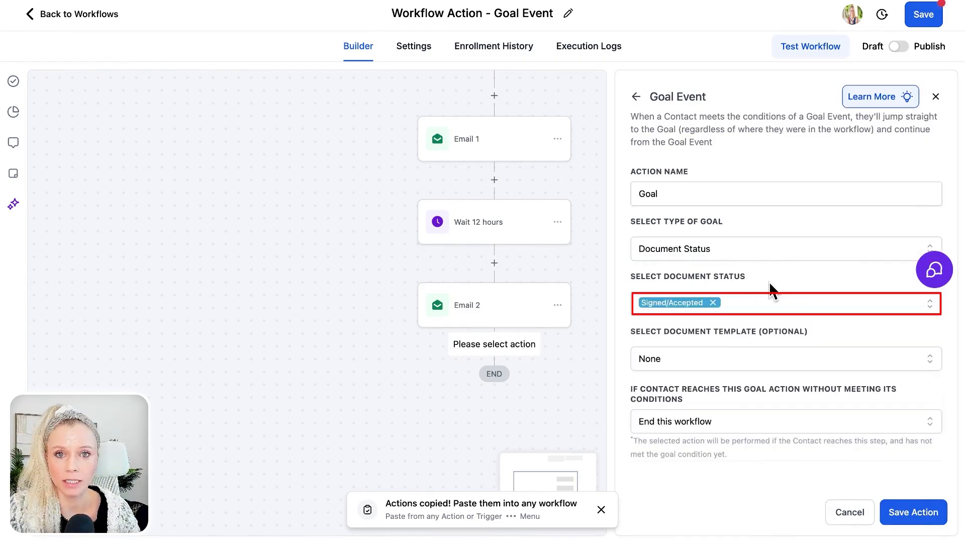
Step: Keep template None and 'End this workflow' if unmet, then save the goal and the workflow
click(737, 356)
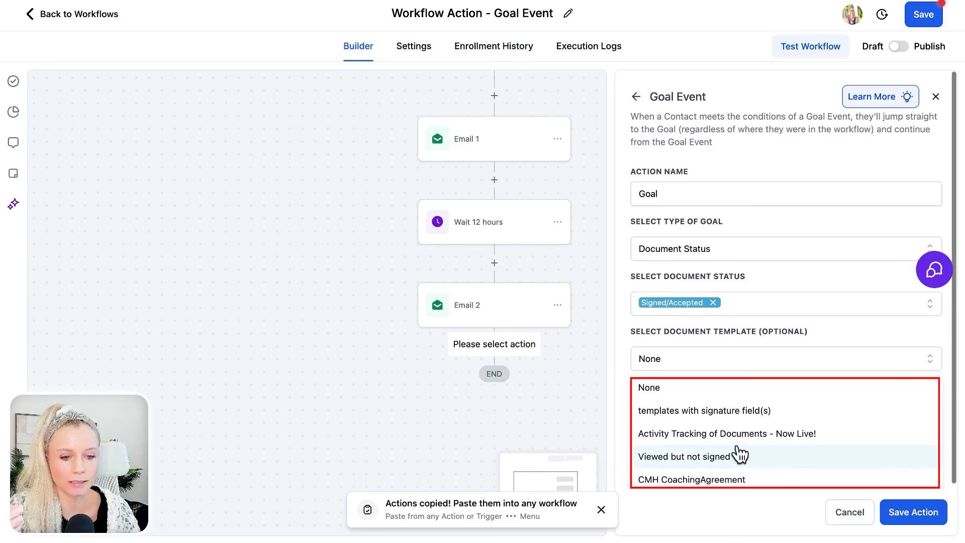
click(767, 333)
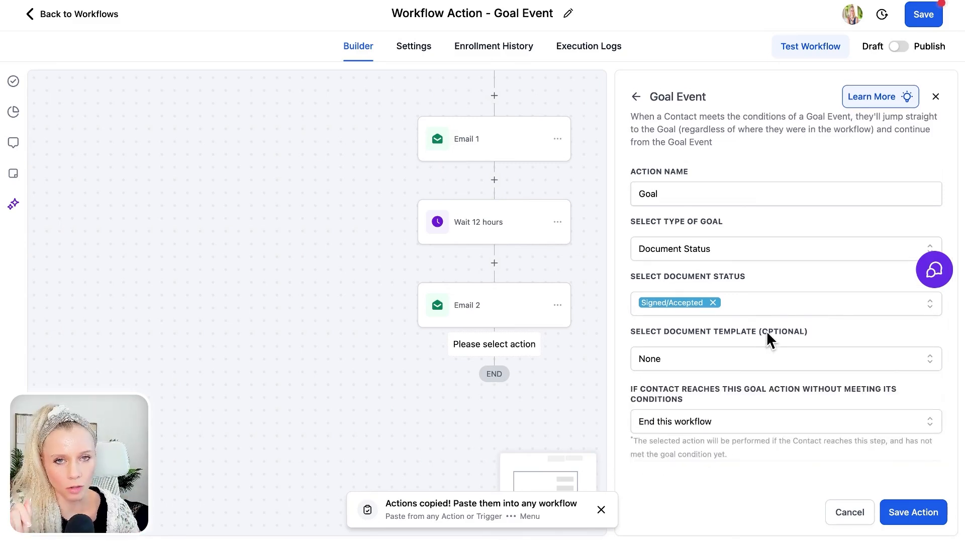
click(748, 421)
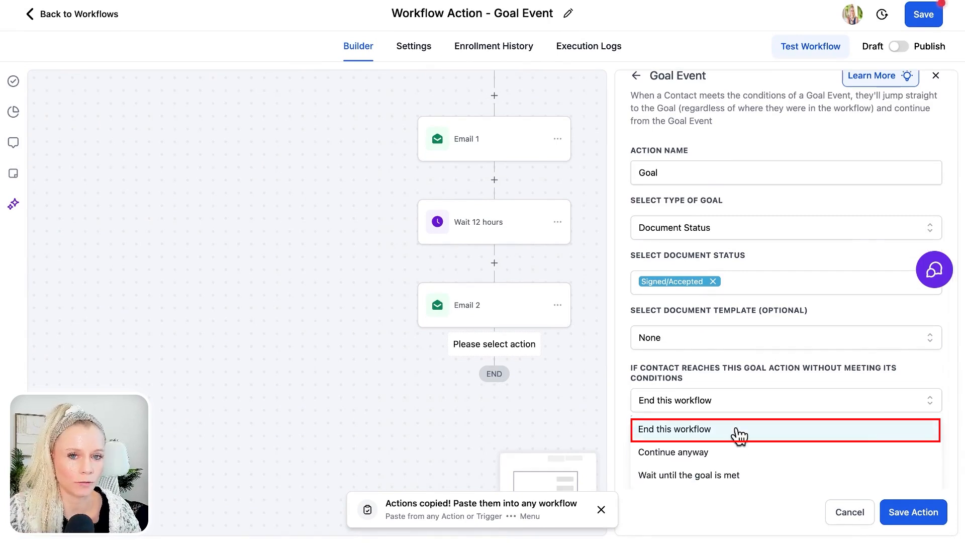
click(738, 433)
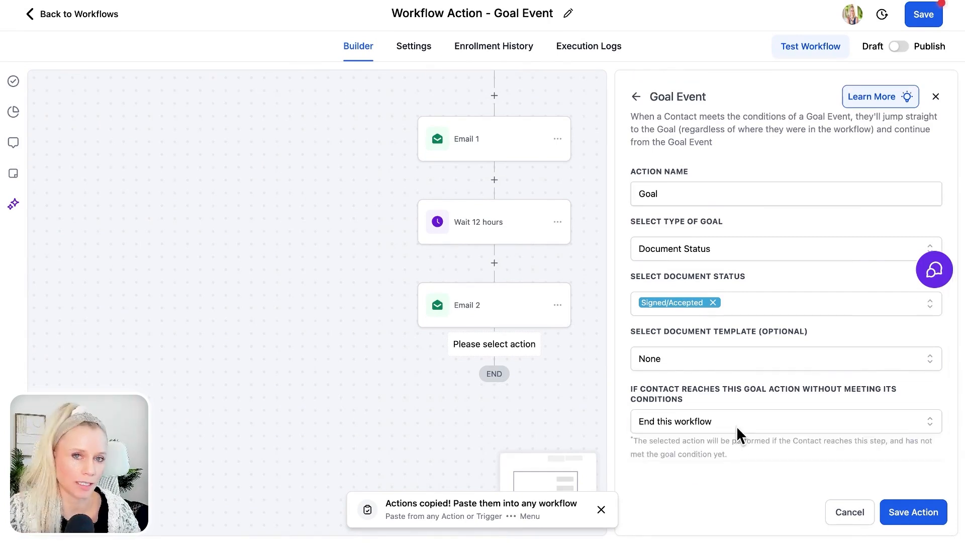
click(912, 512)
click(932, 18)
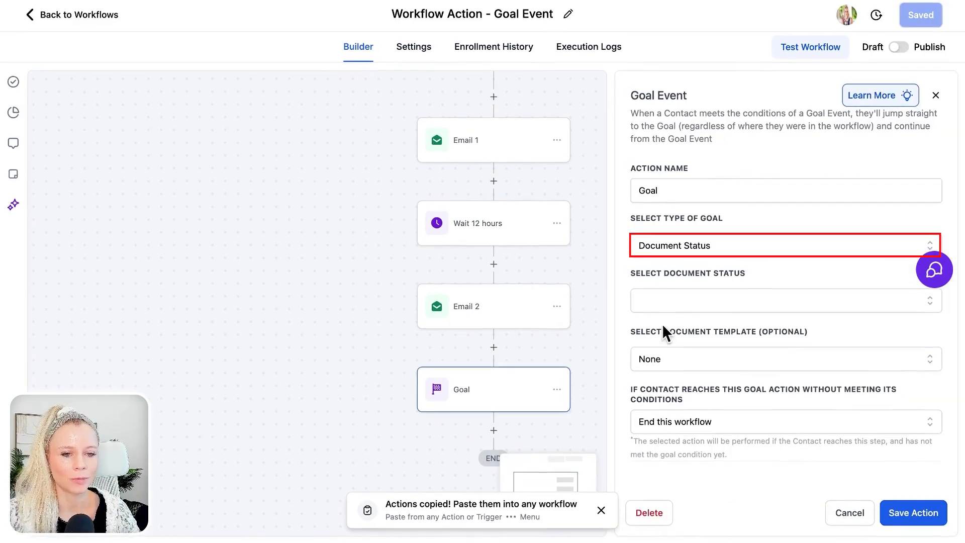
Step: Try an Added a contact Tag goal with the bf '24 - bought lmaccelerator tag, then close without saving
click(727, 250)
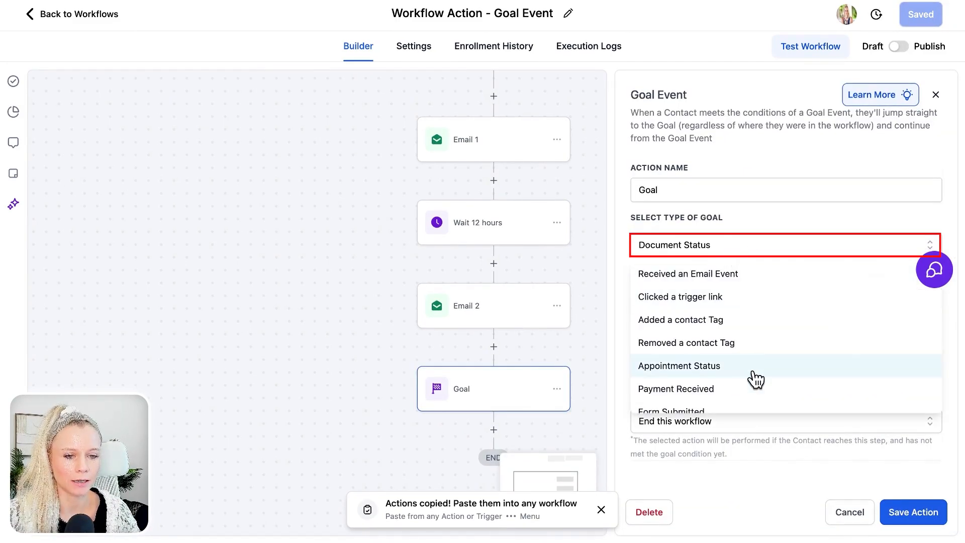
scroll(751, 378, down, 2)
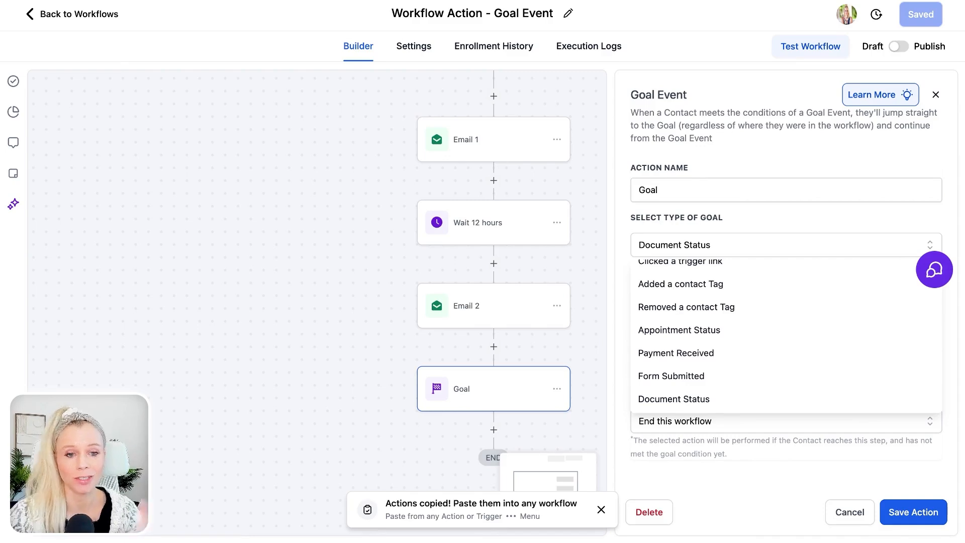
click(716, 288)
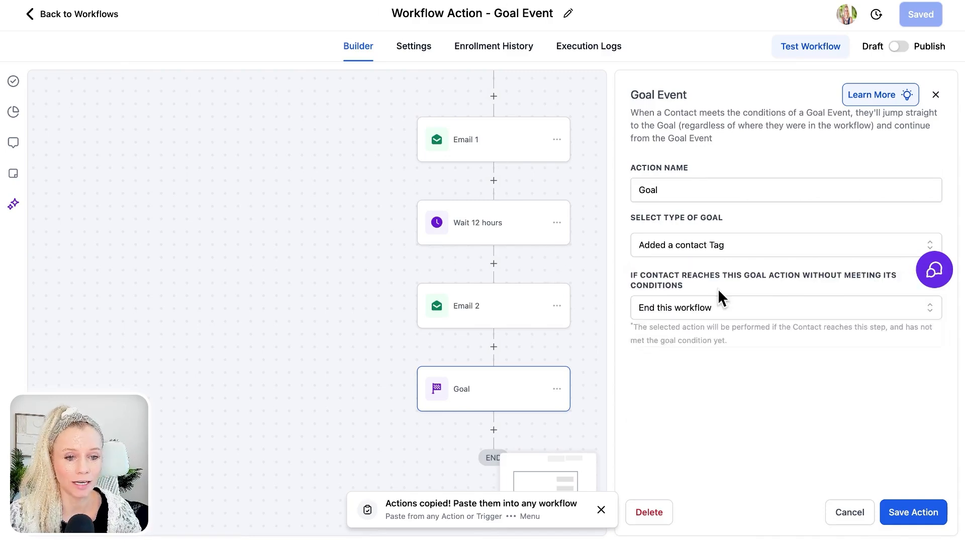
click(708, 301)
text(bought)
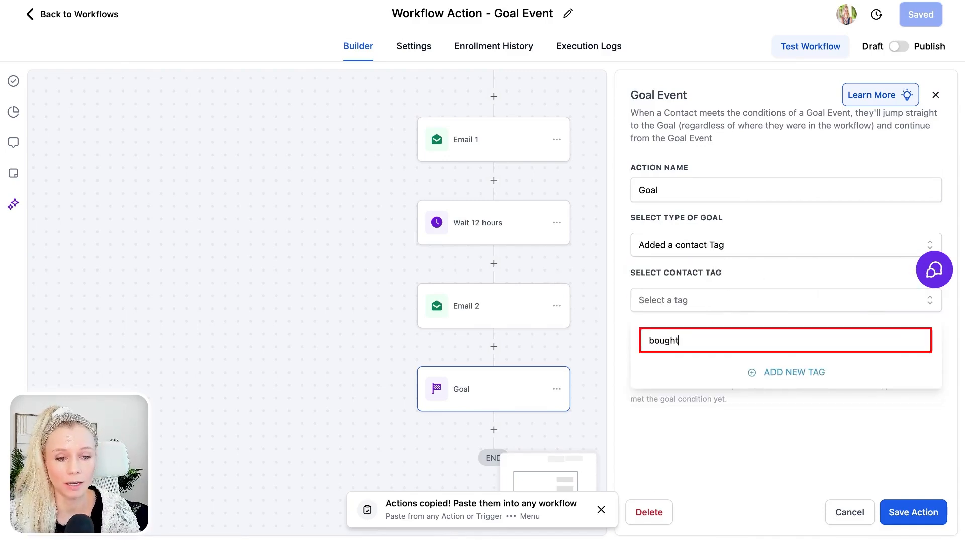
click(772, 406)
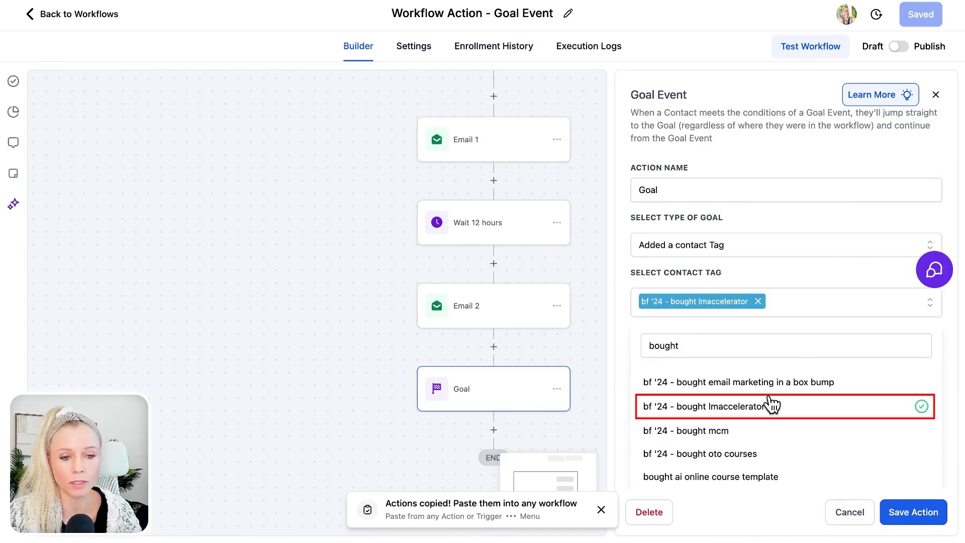
click(810, 304)
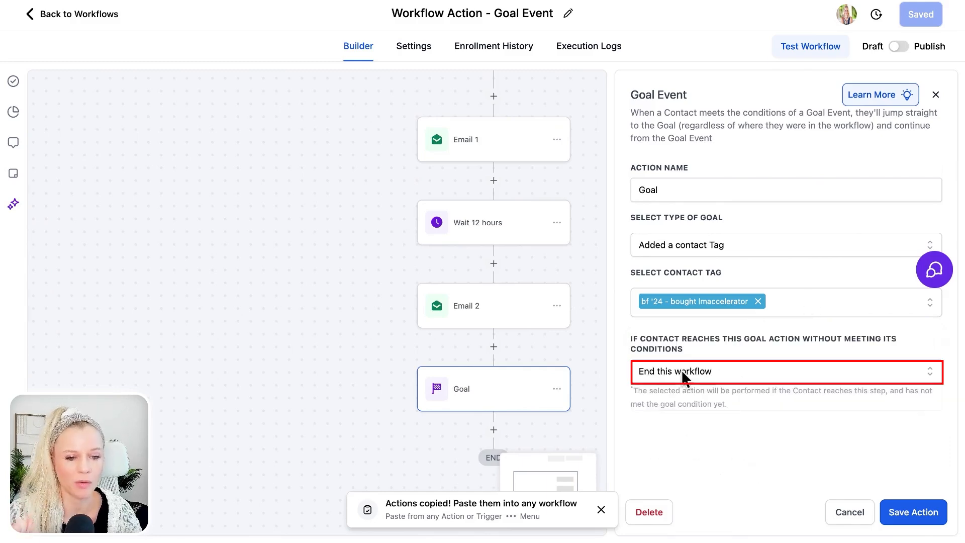
click(683, 375)
click(732, 286)
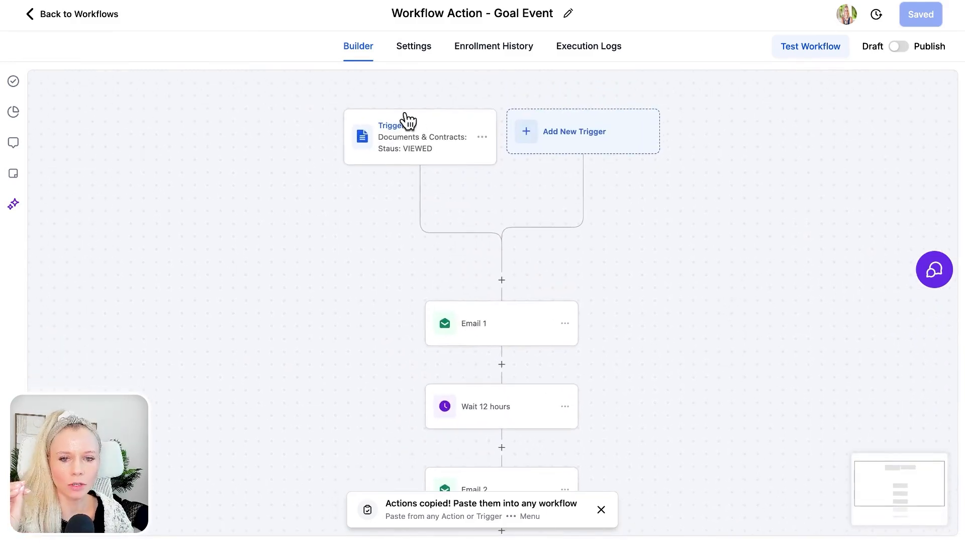
Step: Delete the existing document-viewed trigger
click(482, 137)
click(458, 228)
click(617, 307)
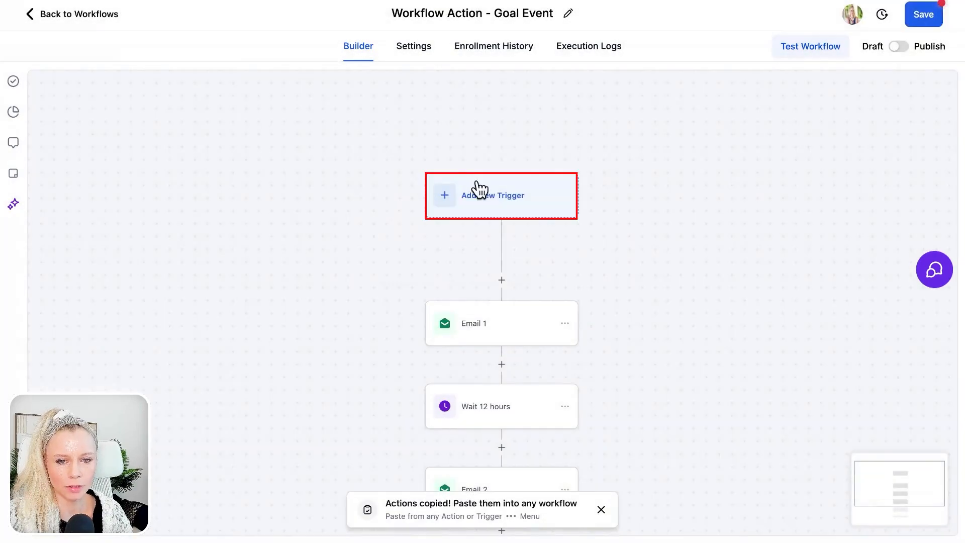
Step: Add and save a Customer Booked Appointment trigger at the top of the workflow
click(509, 206)
text(appoint)
click(759, 282)
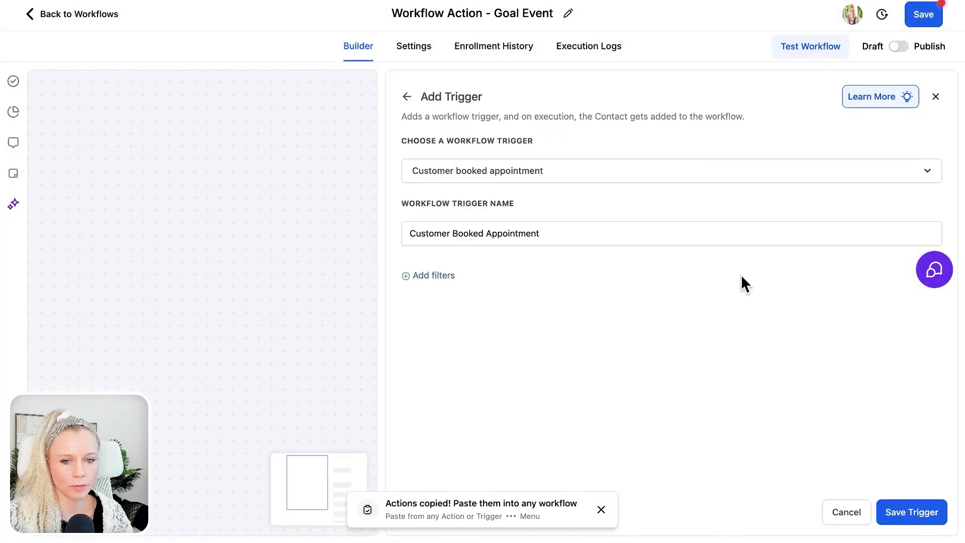
click(910, 511)
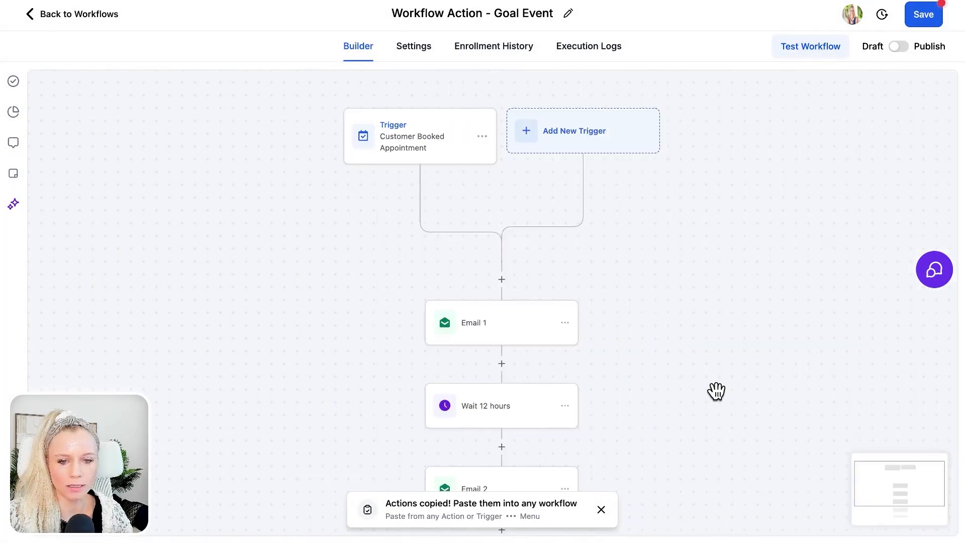
scroll(716, 391, down, 3)
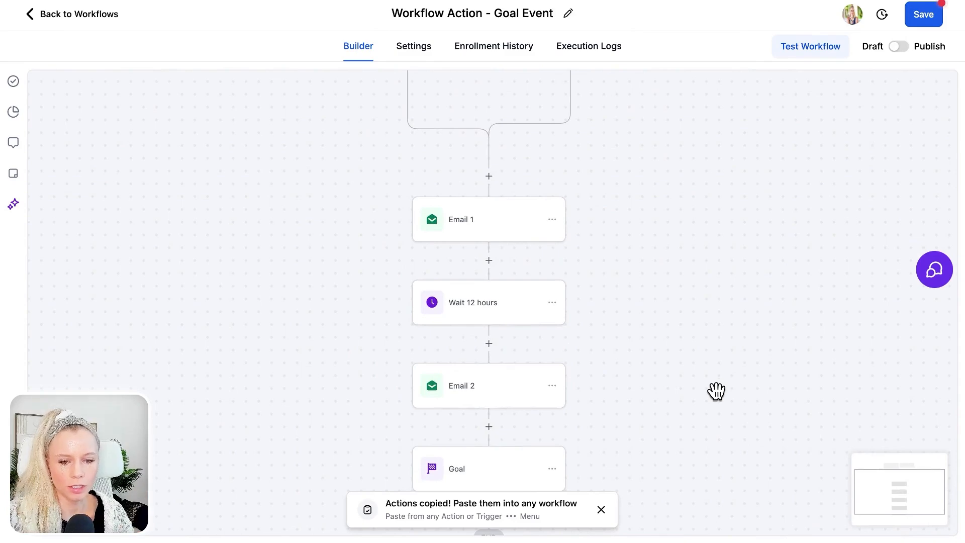
scroll(716, 390, down, 3)
Step: Change the Goal step's goal type to Appointment Status
click(490, 305)
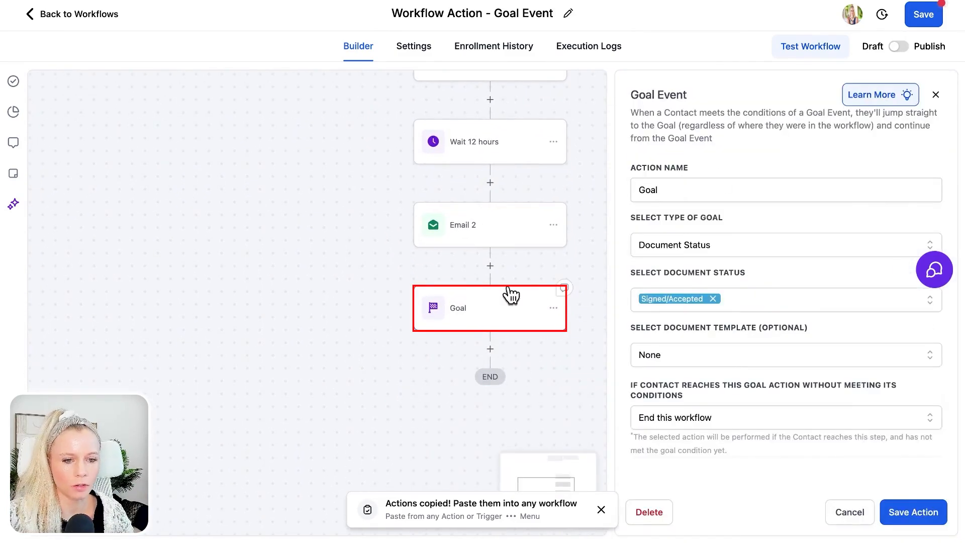
click(715, 239)
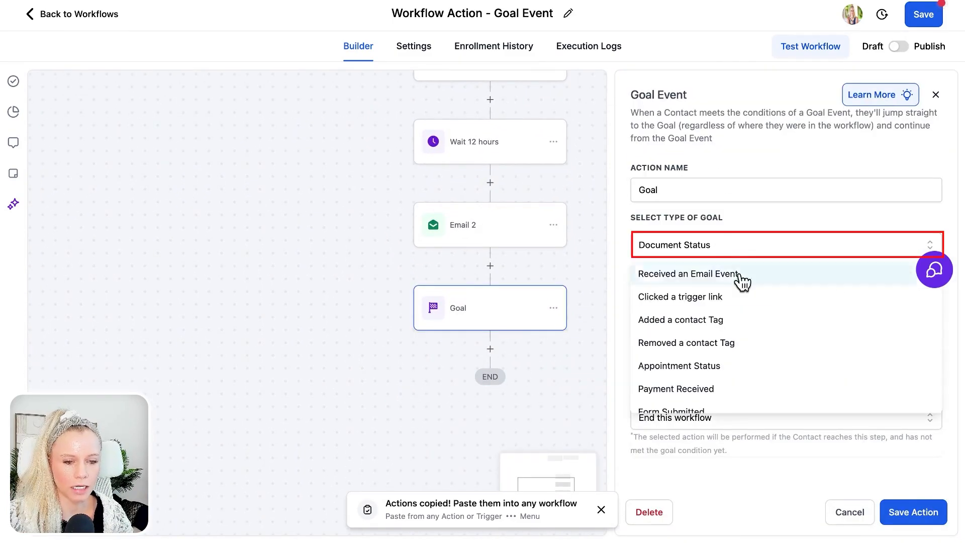
scroll(769, 347, down, 1)
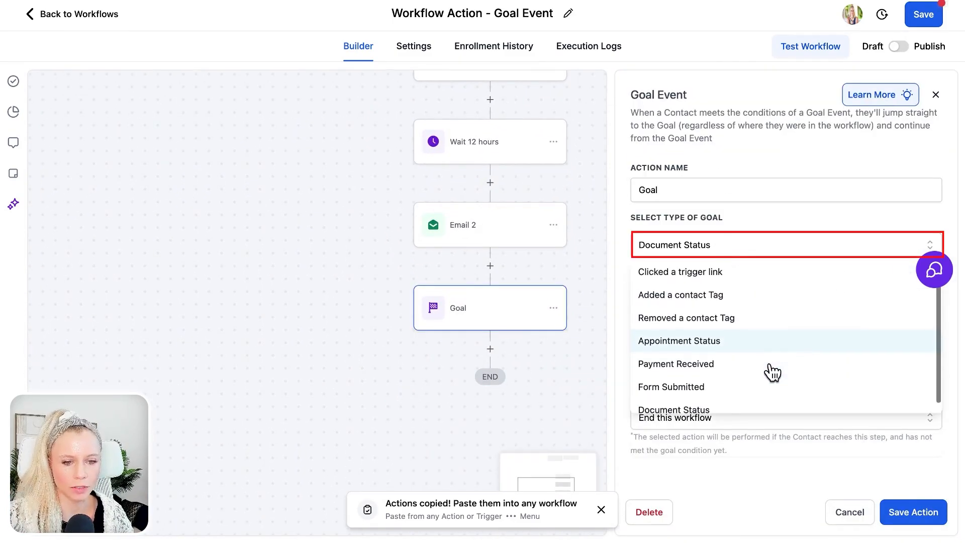
click(732, 342)
Step: Target the 15 Min Connection Call calendar with status Showed, ending the workflow if unmet
click(706, 301)
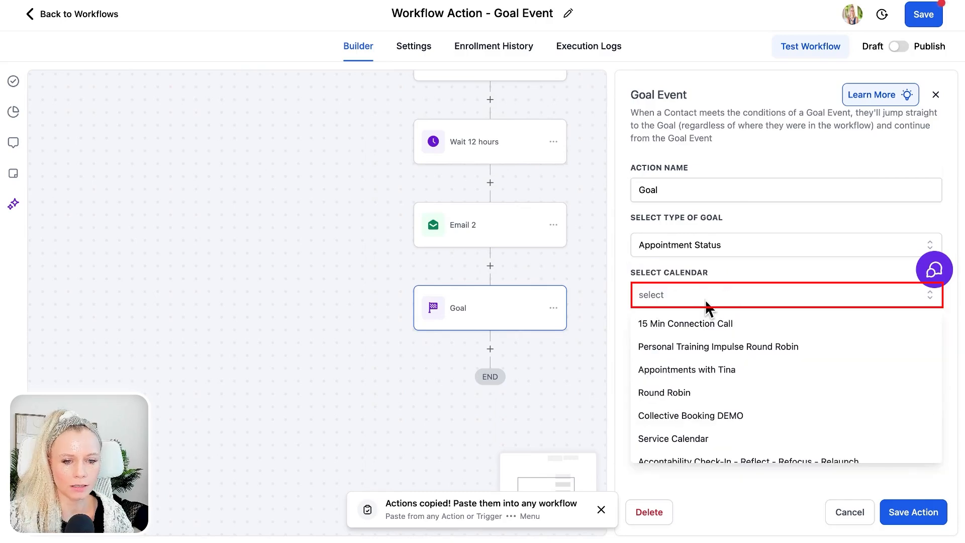
click(719, 284)
click(716, 290)
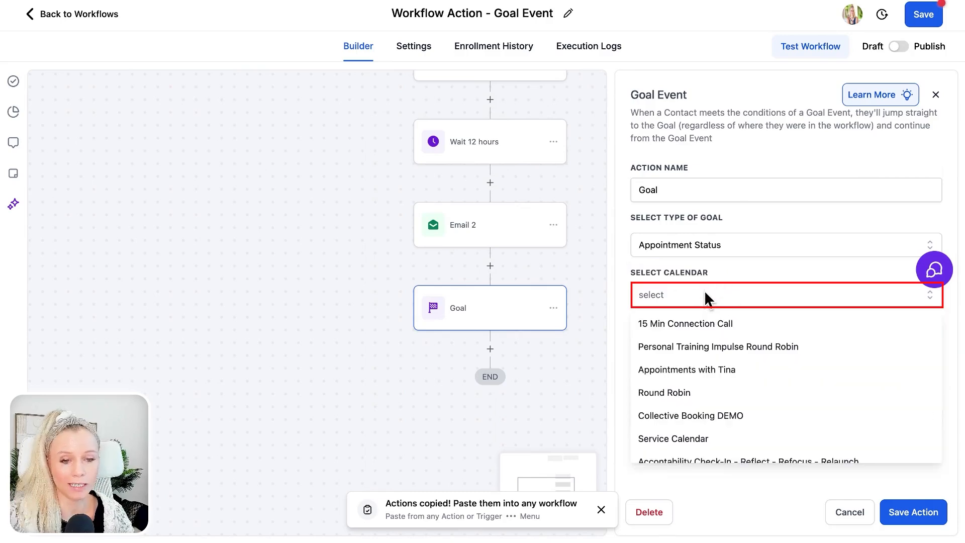
click(717, 319)
click(700, 346)
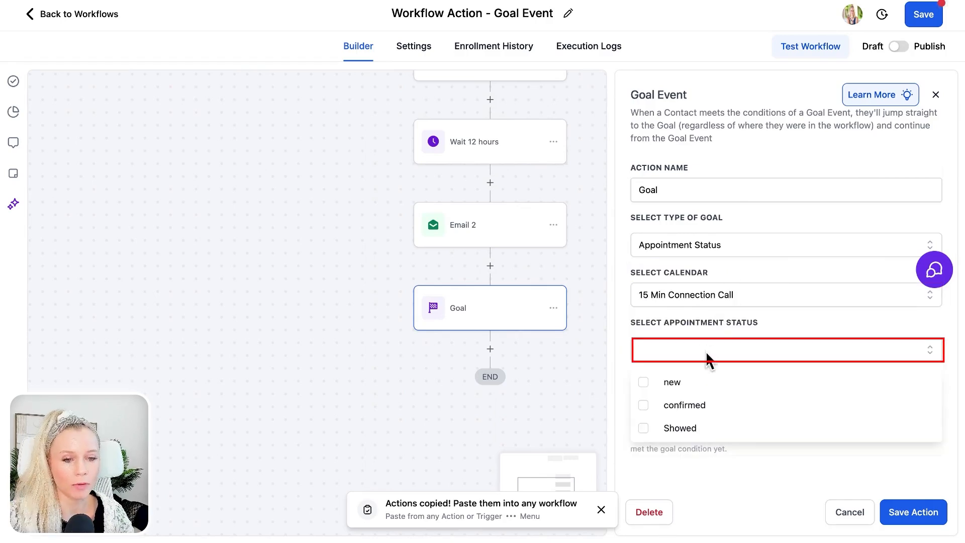
click(722, 427)
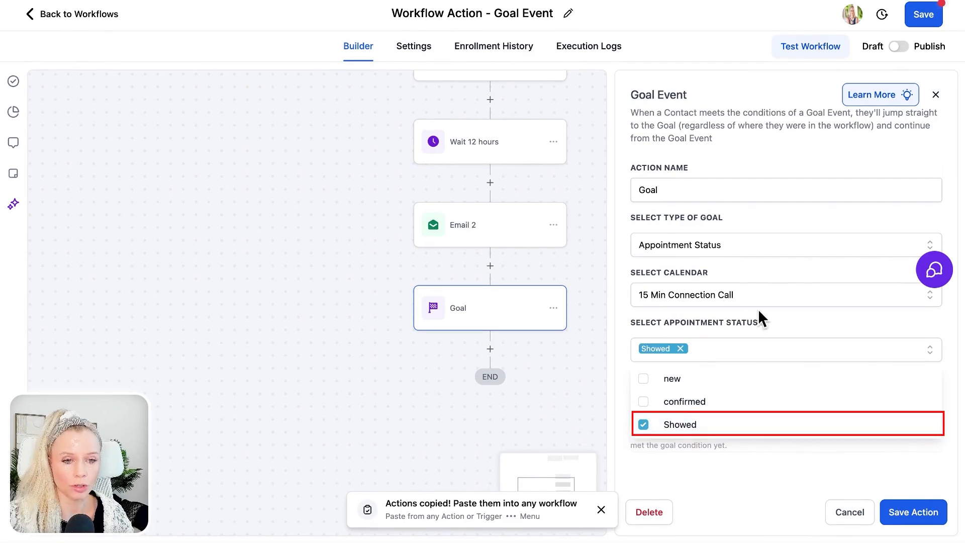
click(768, 325)
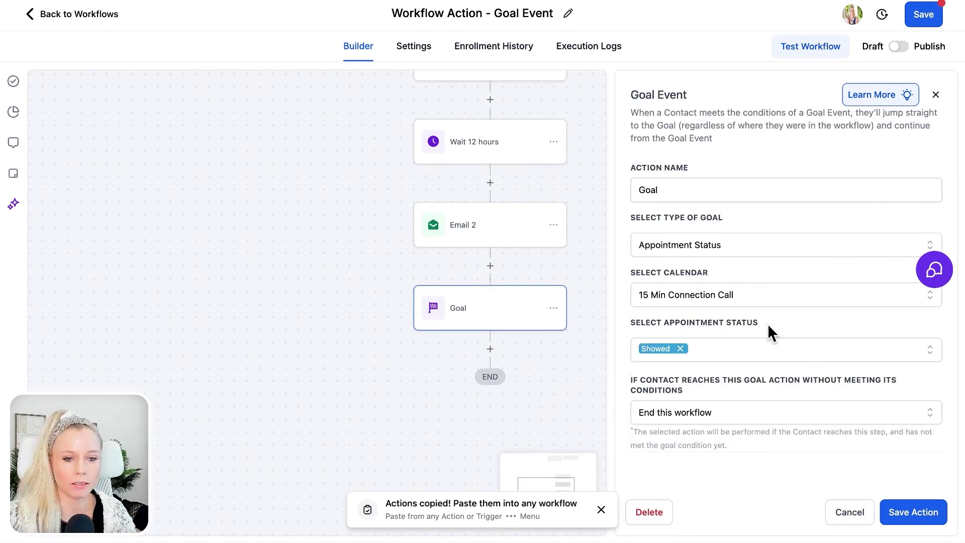
click(747, 423)
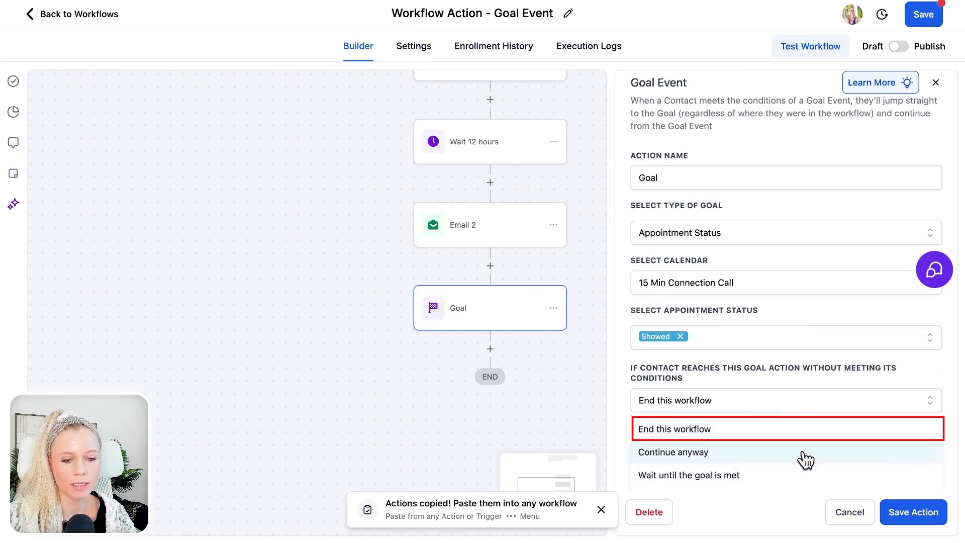
click(798, 437)
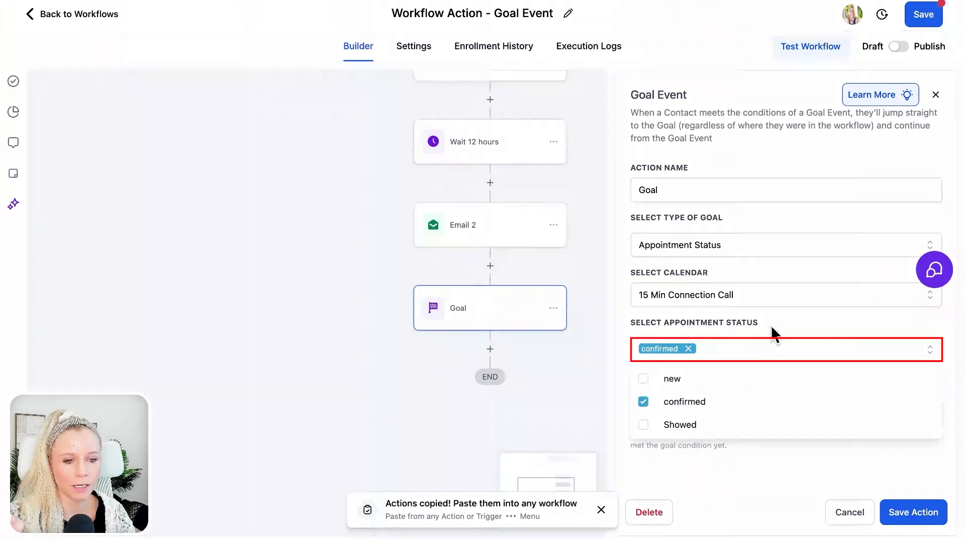
Step: Switch the goal's appointment status from Showed to confirmed and review the canvas
click(770, 325)
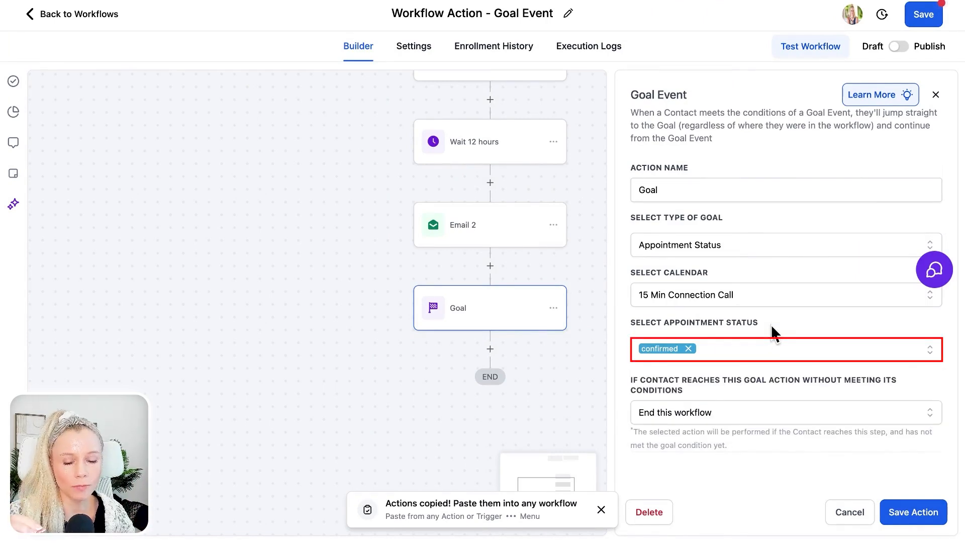
scroll(459, 244, up, 10)
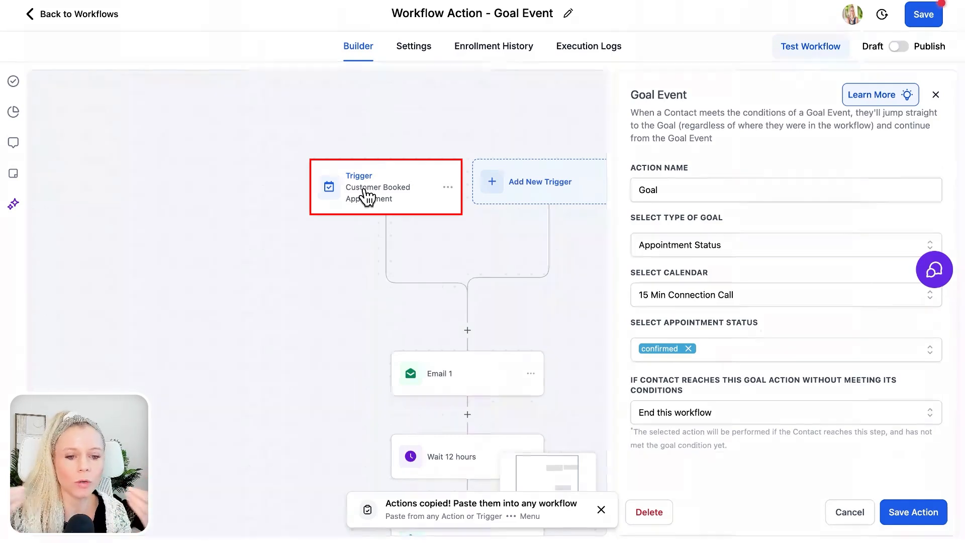
scroll(319, 302, down, 3)
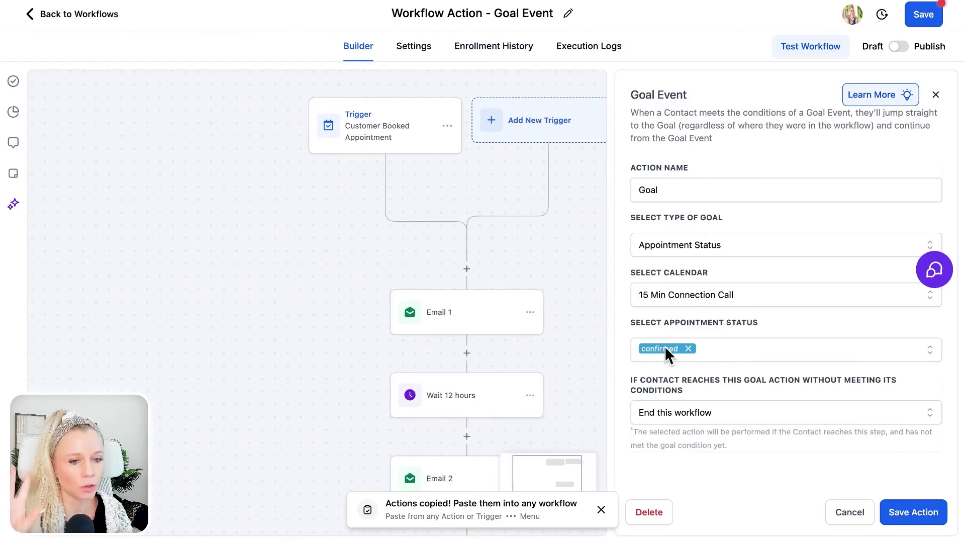